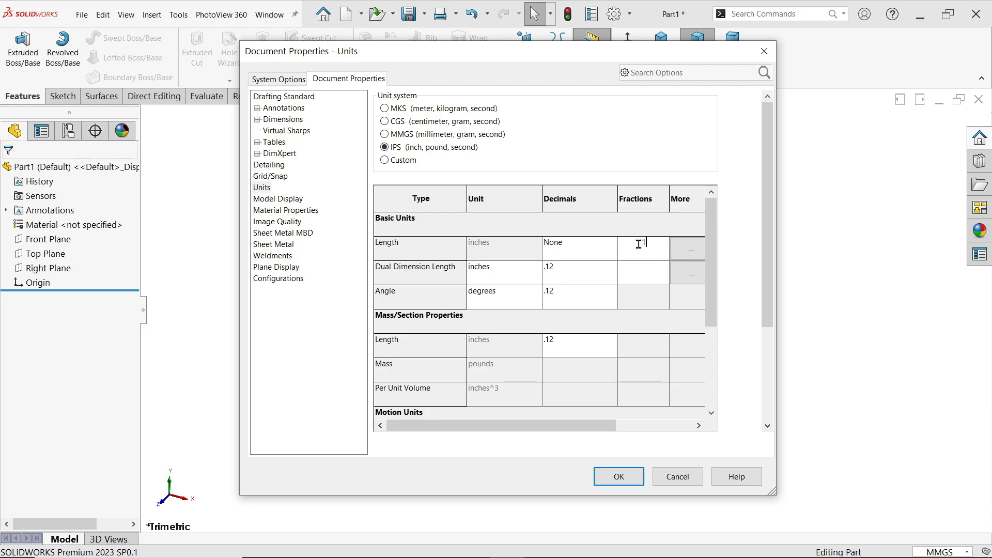
Apply the IPS unit system to the document, with basic length shown as fractions and no decimals.
{"action": "left_click", "coordinate": [611, 474]}
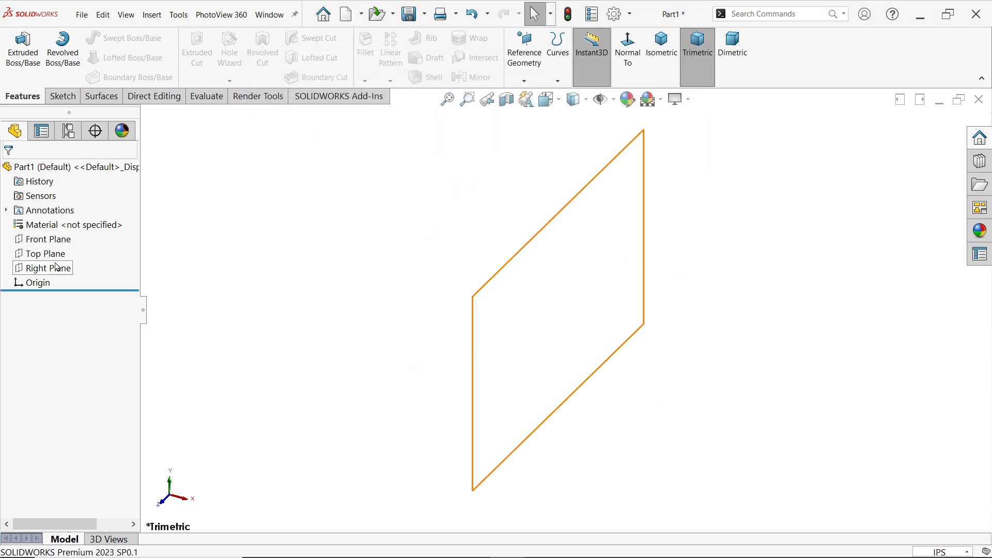
Sketch two concentric circles centred on the origin of the Top Plane, about 2.01 in and 0.68 in in radius.
{"action": "left_click", "coordinate": [52, 253]}
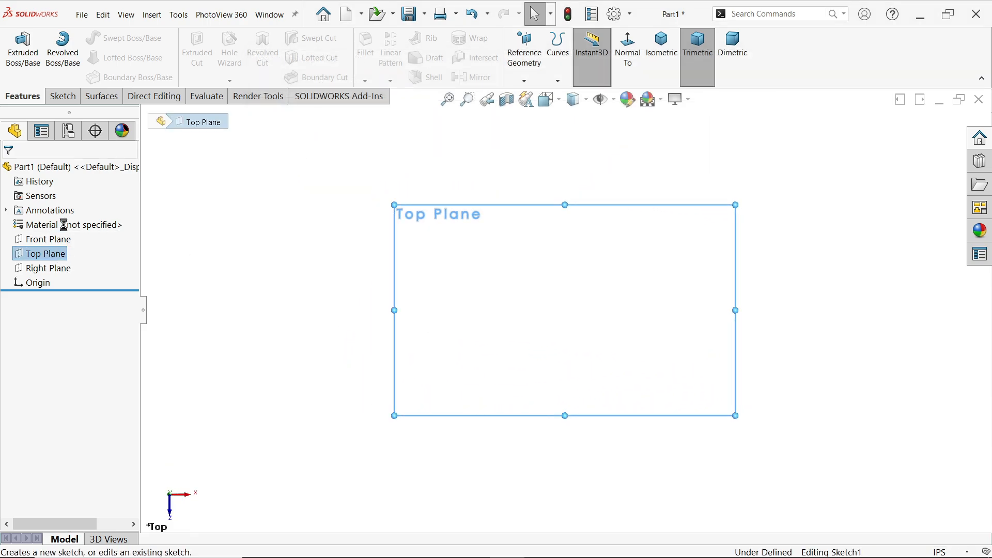
{"action": "left_click", "coordinate": [112, 44]}
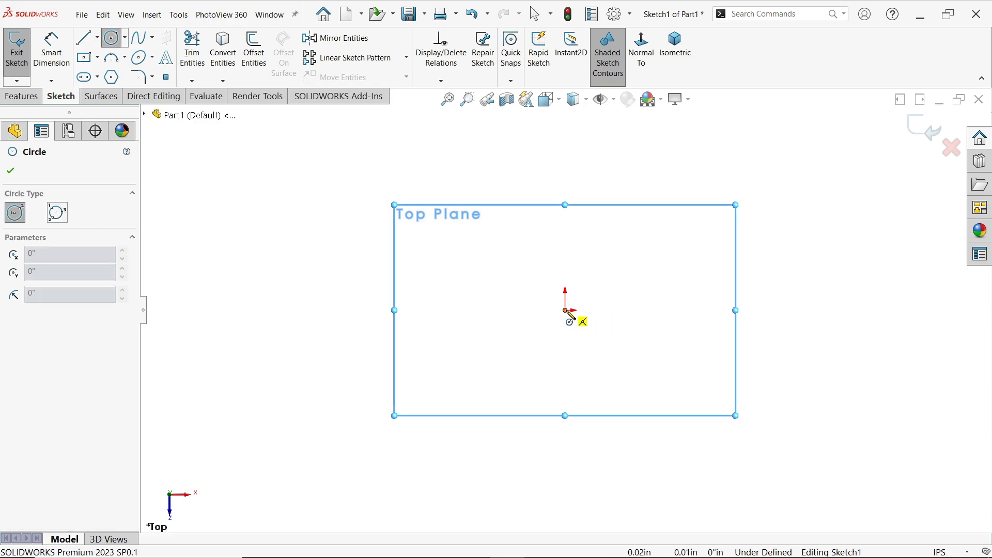
{"action": "left_click", "coordinate": [565, 310]}
{"action": "left_click", "coordinate": [599, 221]}
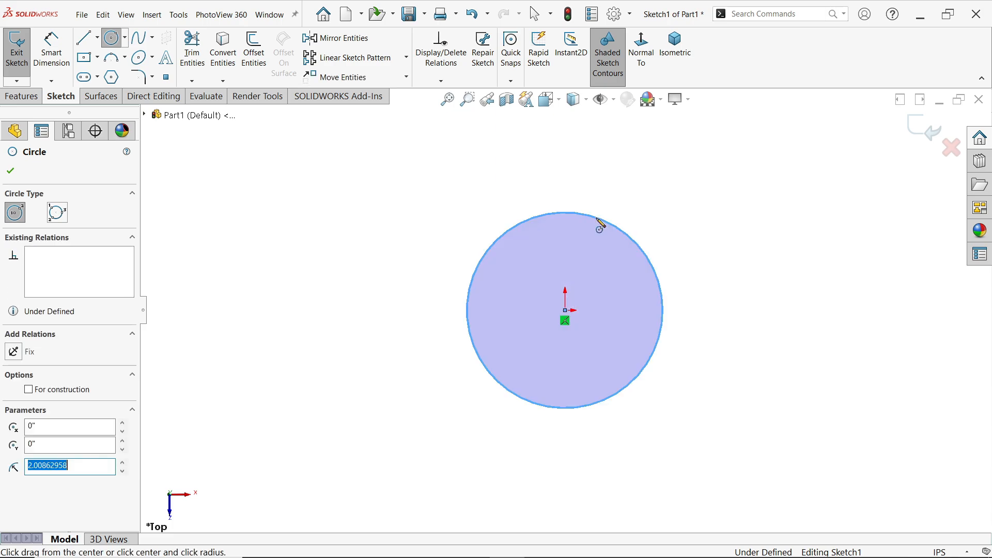
{"action": "key", "text": "Escape"}
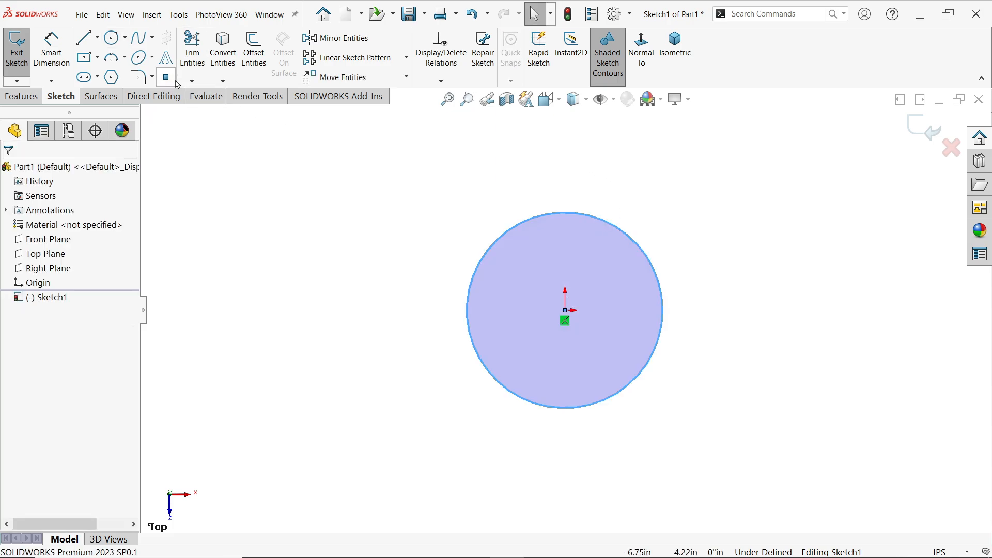
{"action": "left_click", "coordinate": [112, 37]}
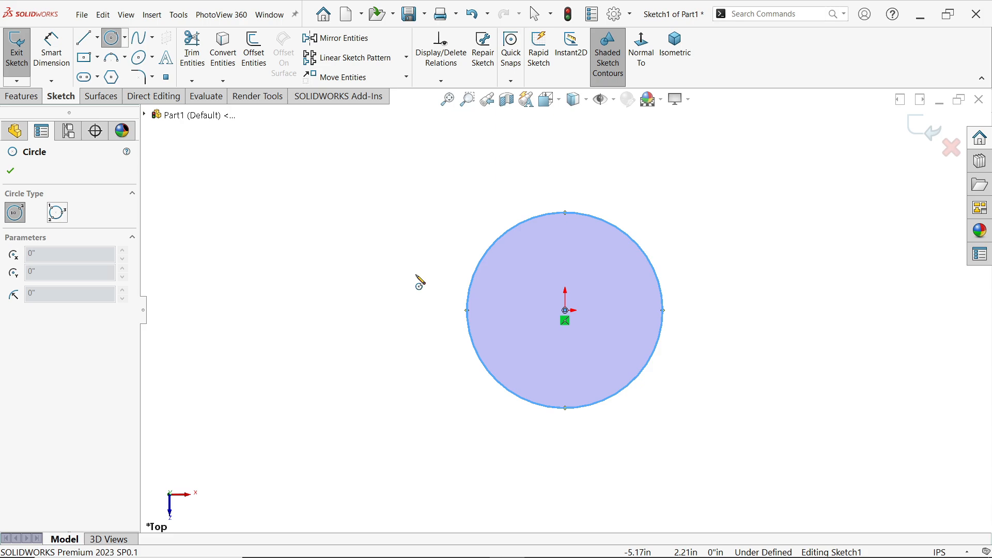
{"action": "left_click", "coordinate": [565, 310]}
{"action": "left_click", "coordinate": [593, 295]}
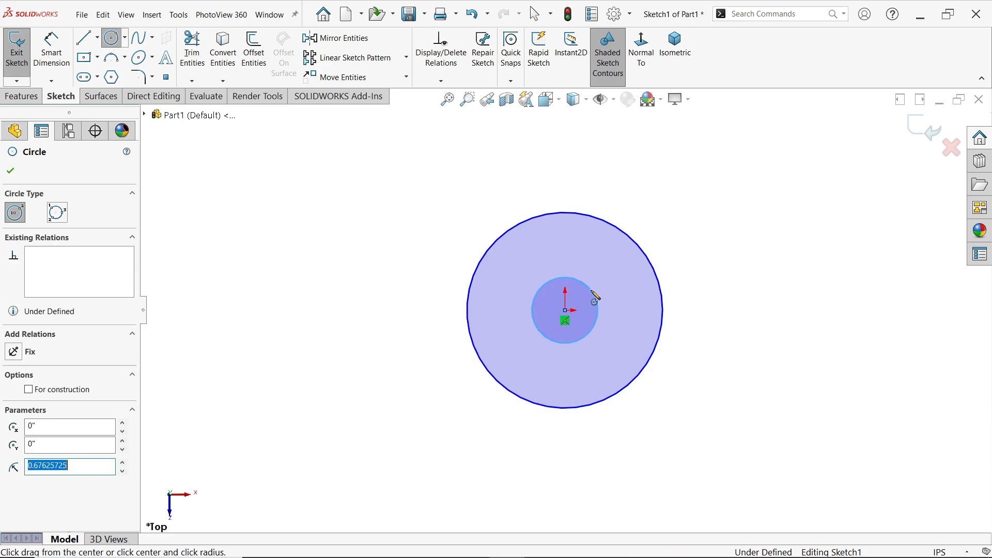
{"action": "key", "text": "Escape"}
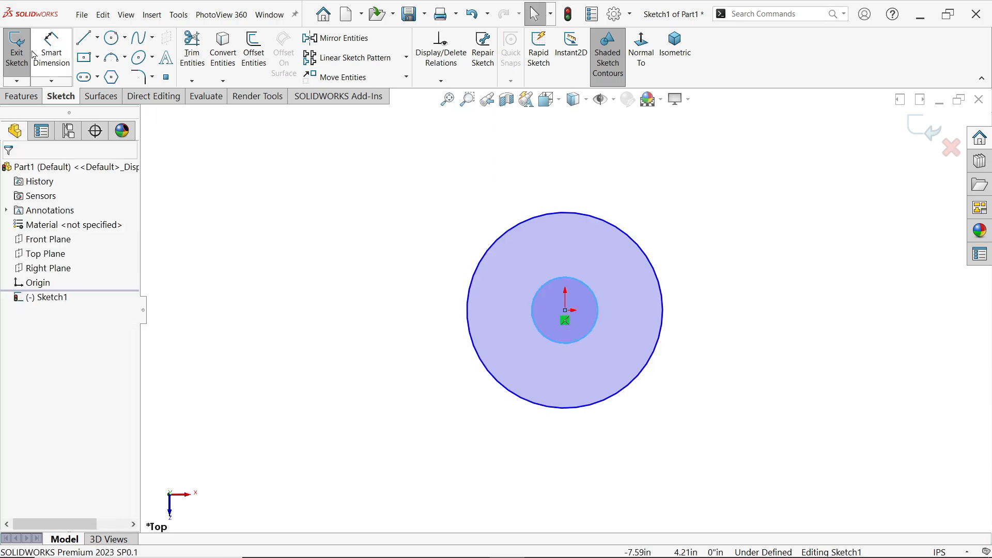
Dimension the outer circle with a diameter of 3/8".
{"action": "left_click", "coordinate": [52, 52]}
{"action": "left_click", "coordinate": [468, 323]}
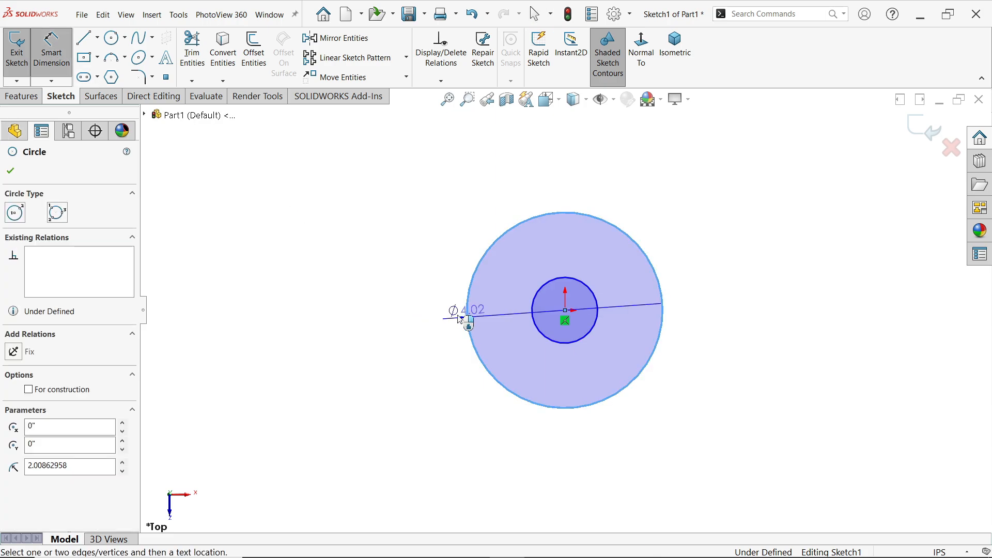
{"action": "left_click", "coordinate": [446, 315]}
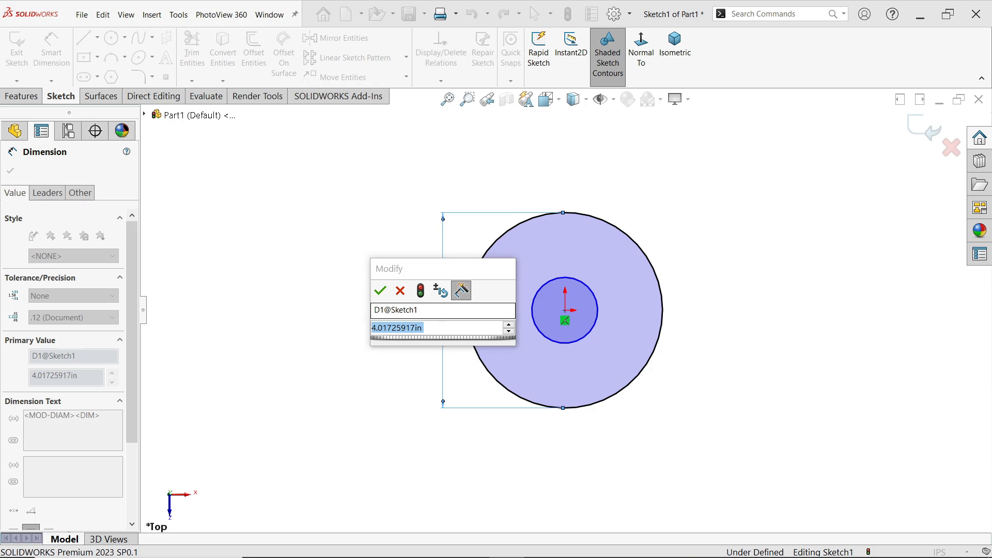
{"action": "type", "text": "3/8"}
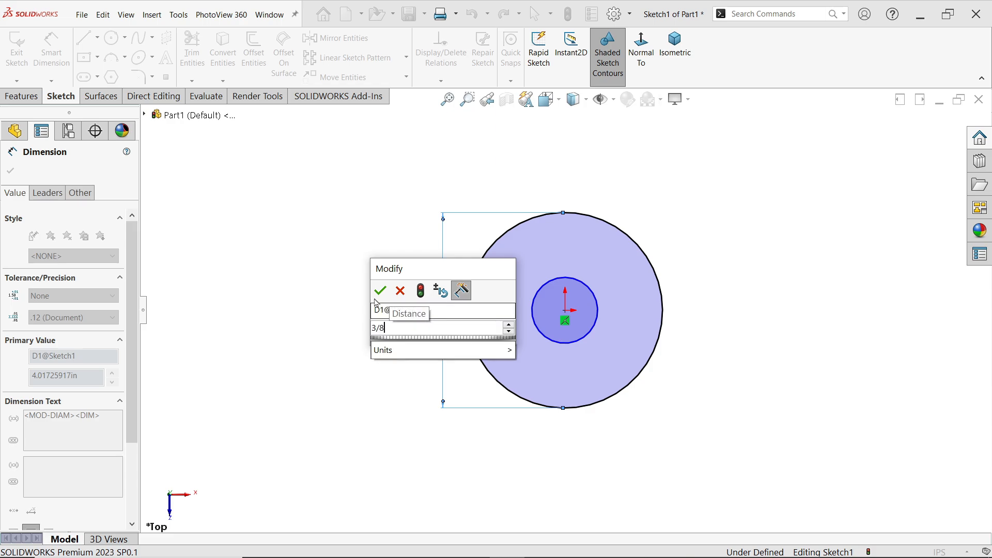
{"action": "left_click", "coordinate": [381, 291]}
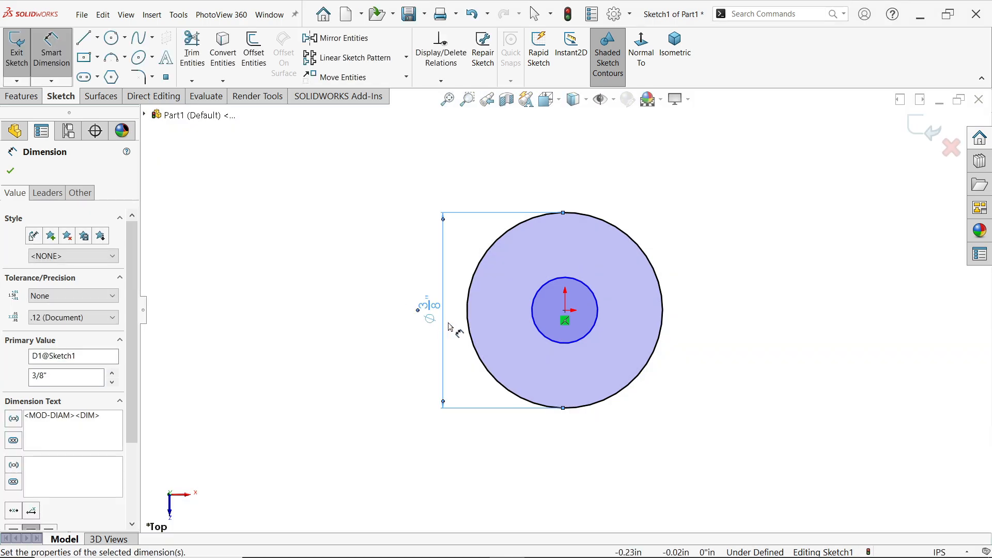
Dimension the inner circle with a diameter of 1/8" and finish the sketch.
{"action": "left_click", "coordinate": [598, 323]}
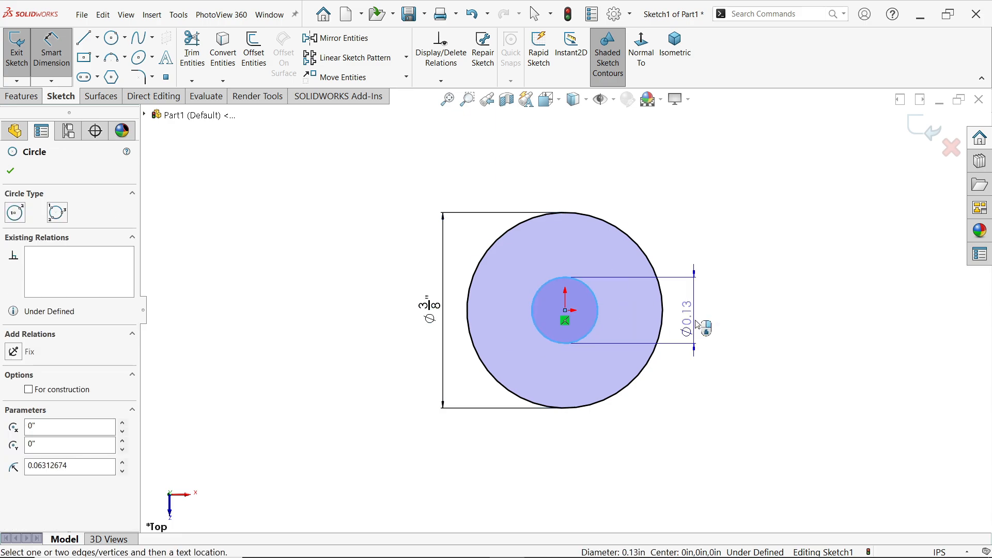
{"action": "left_click", "coordinate": [697, 320]}
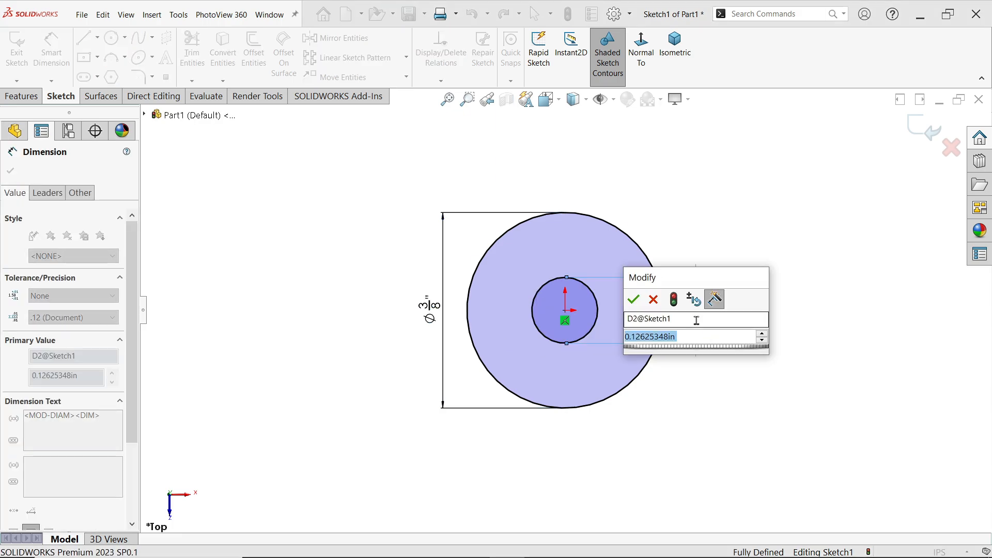
{"action": "type", "text": "1/8"}
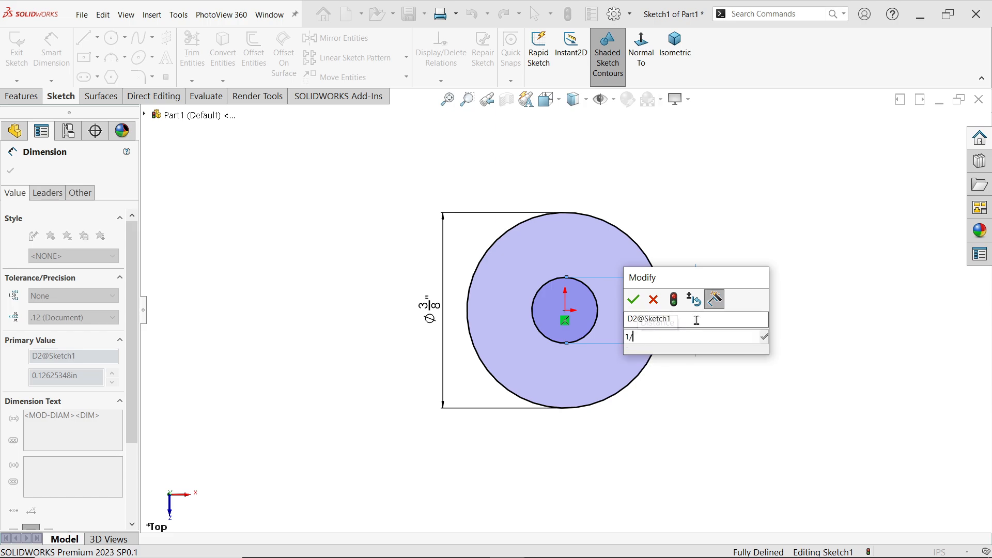
{"action": "left_click", "coordinate": [634, 301]}
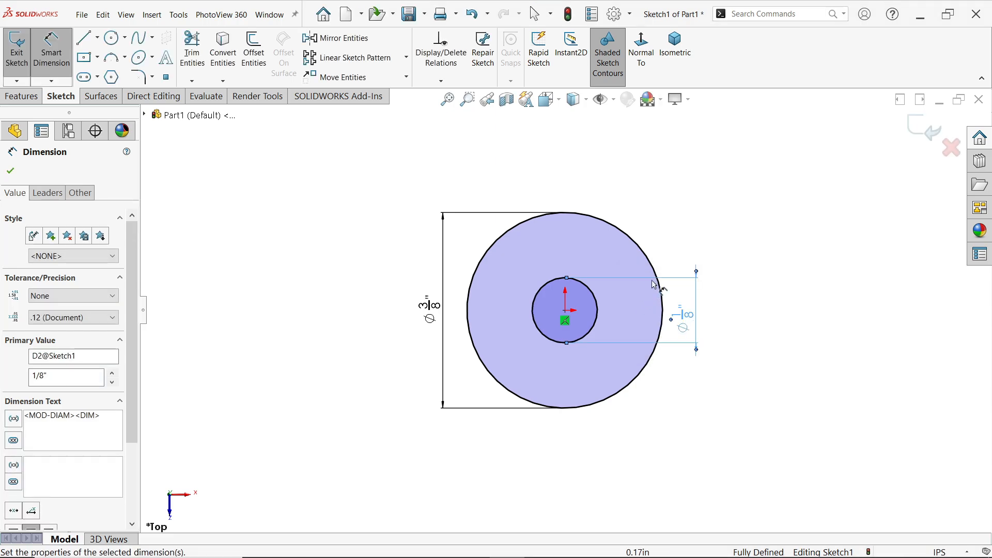
{"action": "left_click", "coordinate": [918, 129]}
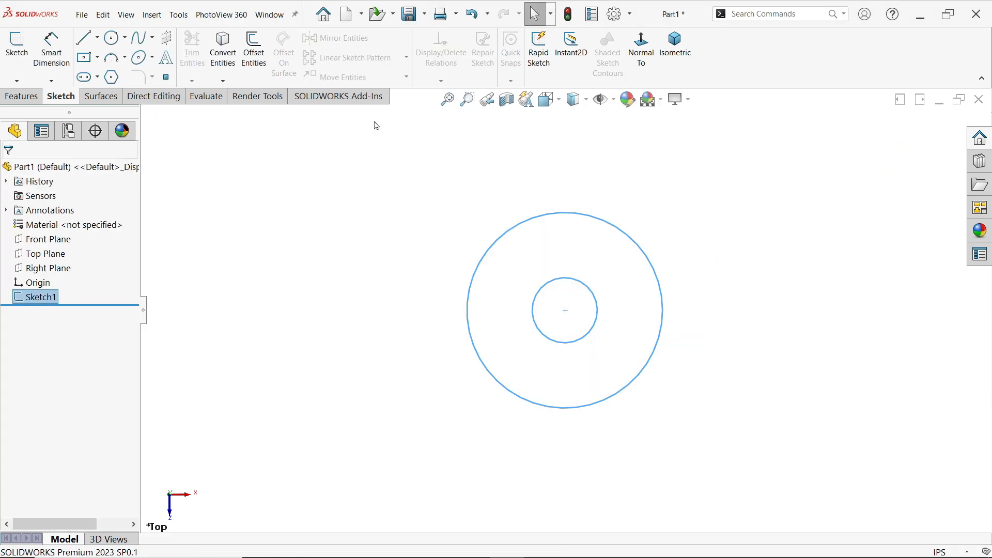
Extrude the full outer circle contour as a solid, Blind 1/2" deep in the reversed, downward direction.
{"action": "left_click", "coordinate": [23, 96]}
{"action": "left_click", "coordinate": [24, 52]}
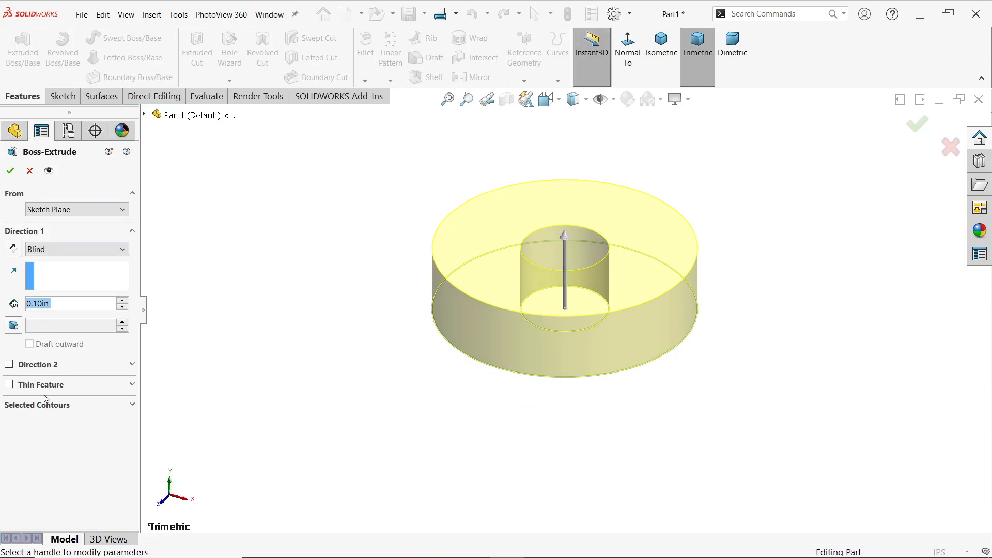
{"action": "left_click", "coordinate": [44, 405]}
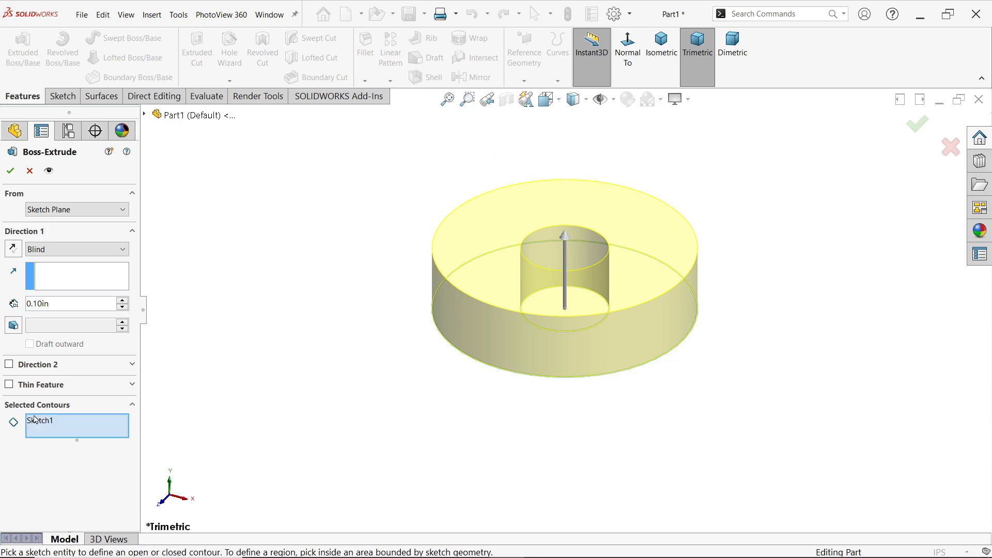
{"action": "left_click", "coordinate": [509, 377]}
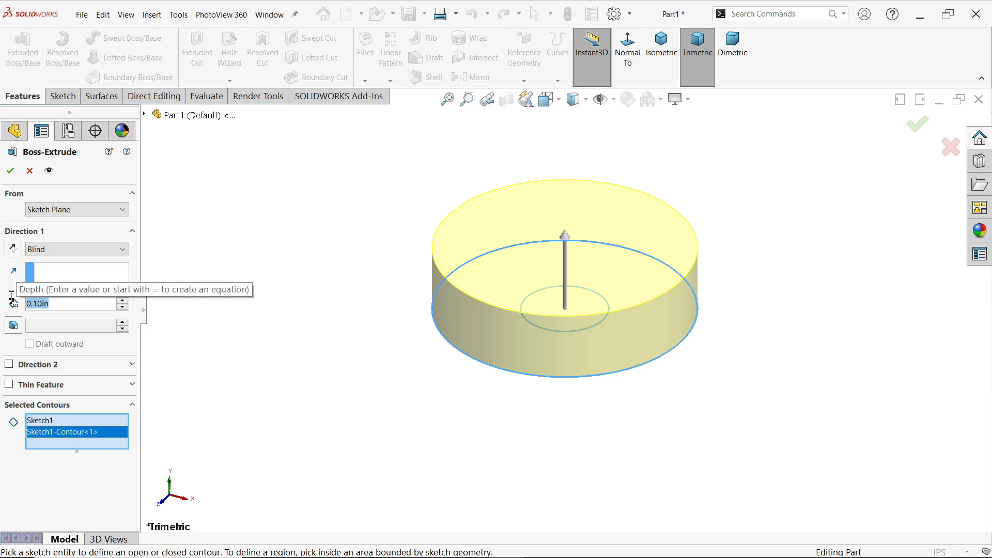
{"action": "type", "text": "1/2\""}
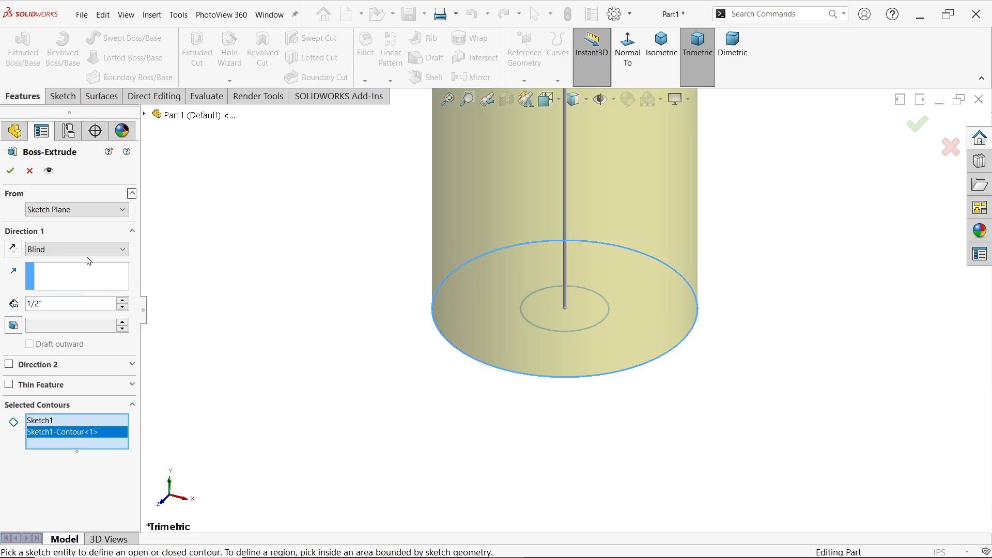
{"action": "left_click", "coordinate": [13, 249]}
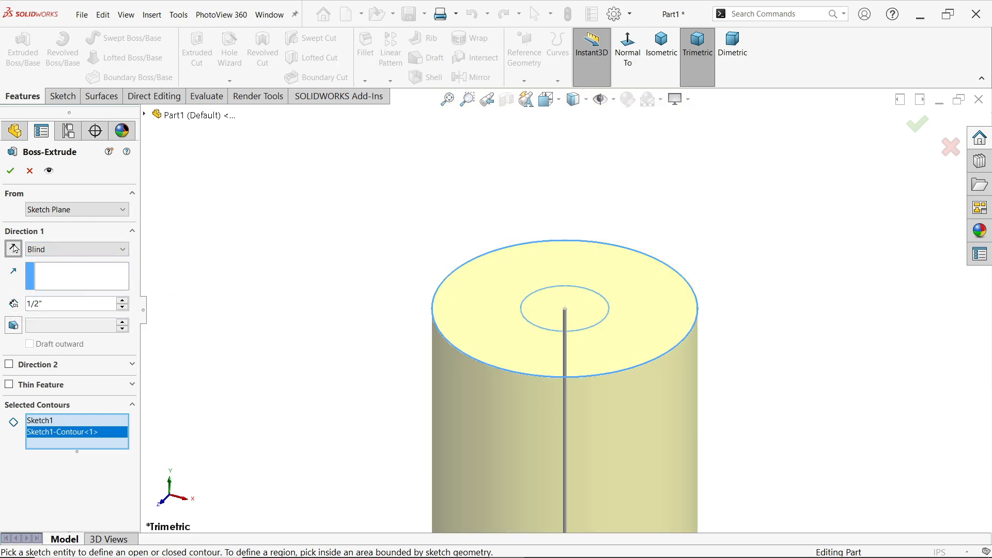
{"action": "scroll", "coordinate": [584, 387], "scroll_direction": "up", "scroll_amount": 3}
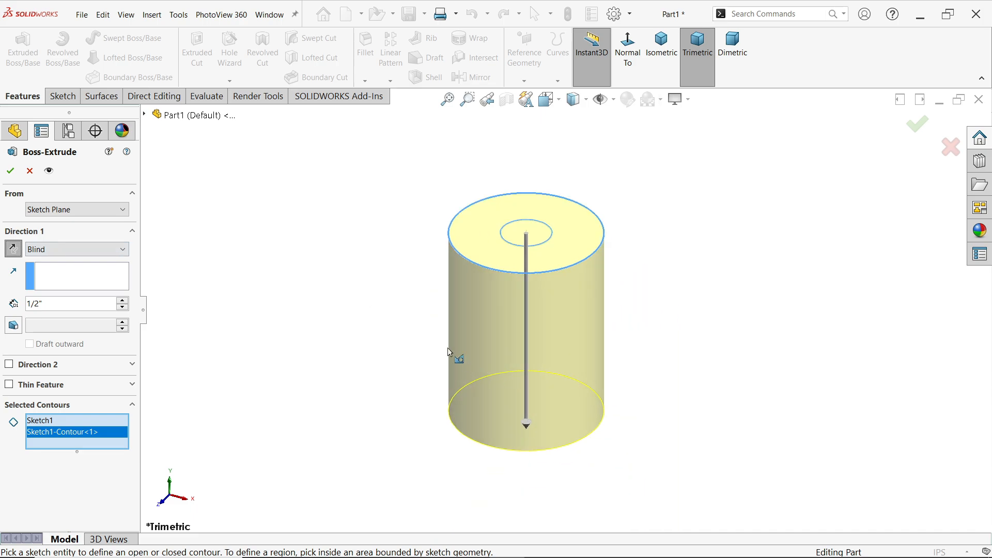
{"action": "left_click", "coordinate": [41, 251]}
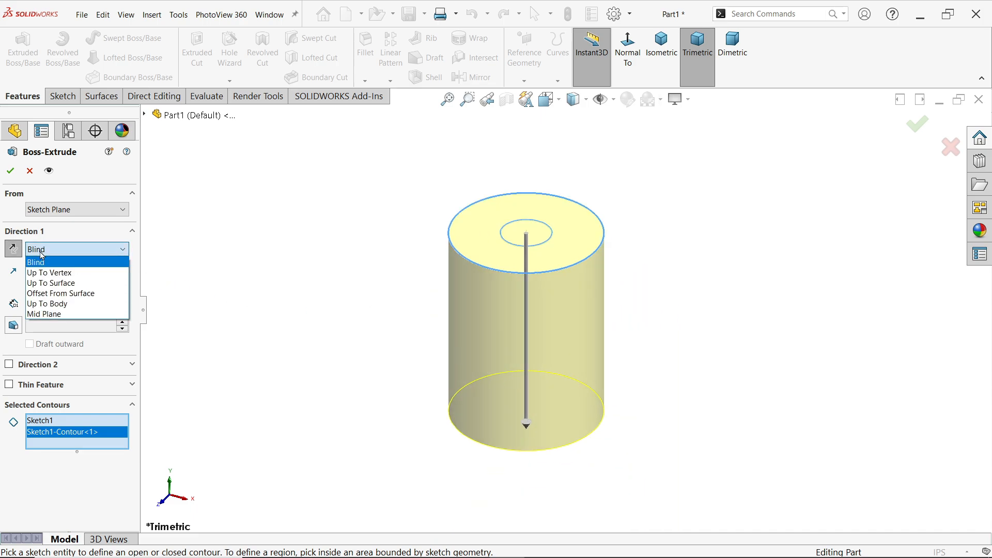
{"action": "left_click", "coordinate": [42, 252]}
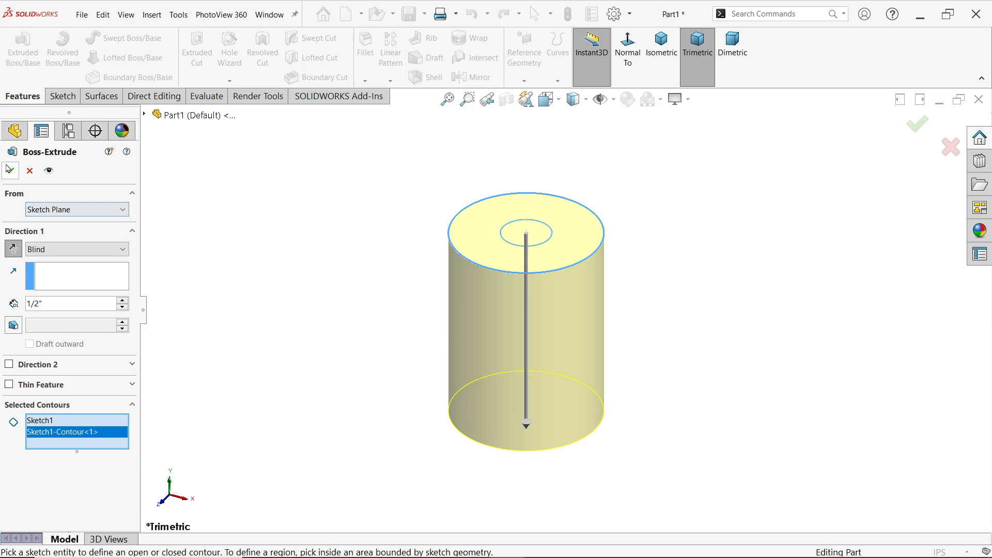
{"action": "left_click", "coordinate": [10, 169]}
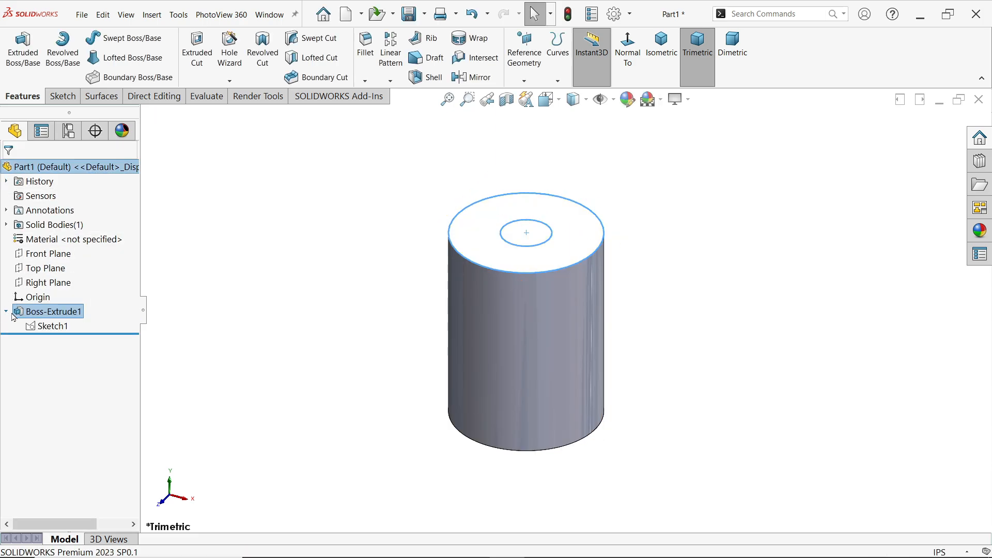
Reuse the sketch to extrude only the inner circle contour 1 1/4" downward, merged with the existing cylinder.
{"action": "left_click", "coordinate": [49, 327]}
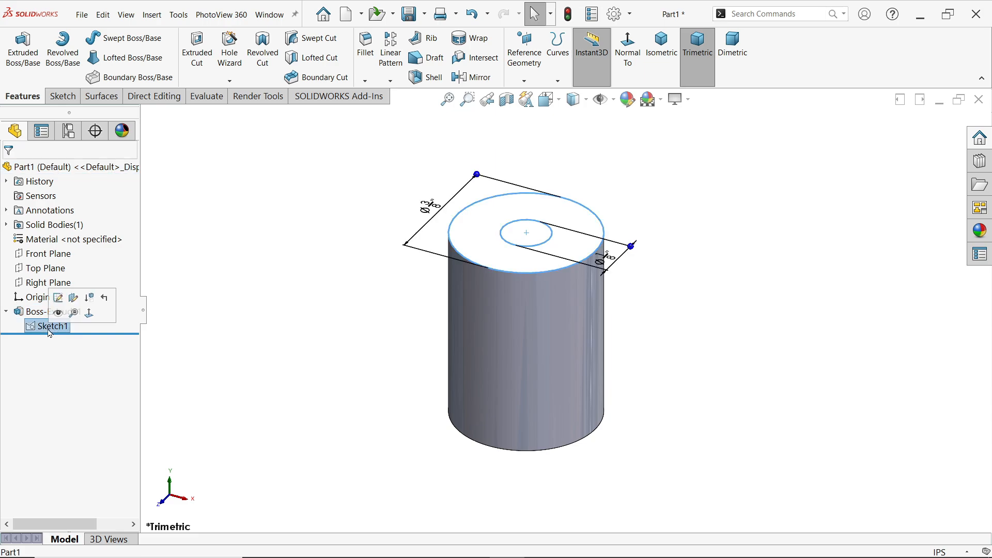
{"action": "left_click", "coordinate": [25, 62]}
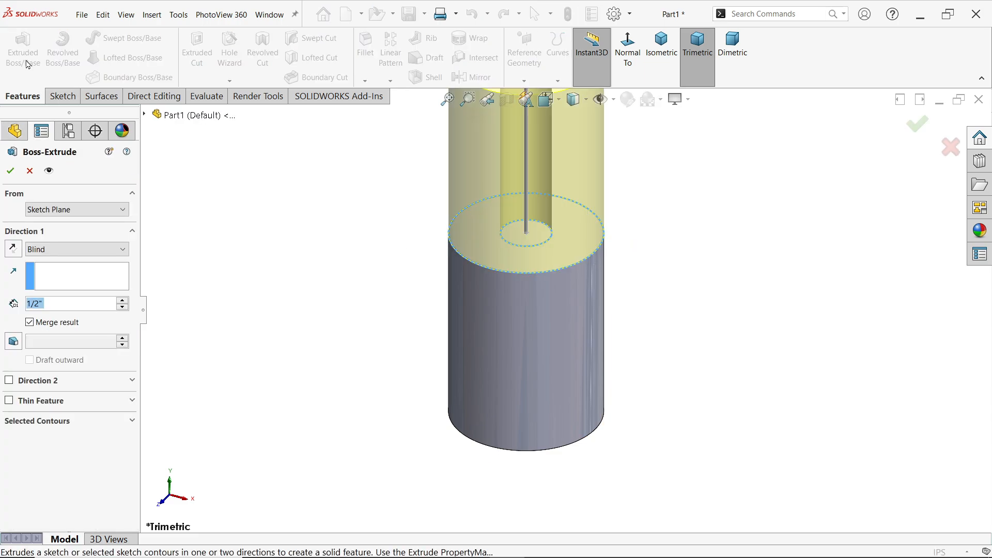
{"action": "left_click", "coordinate": [46, 427]}
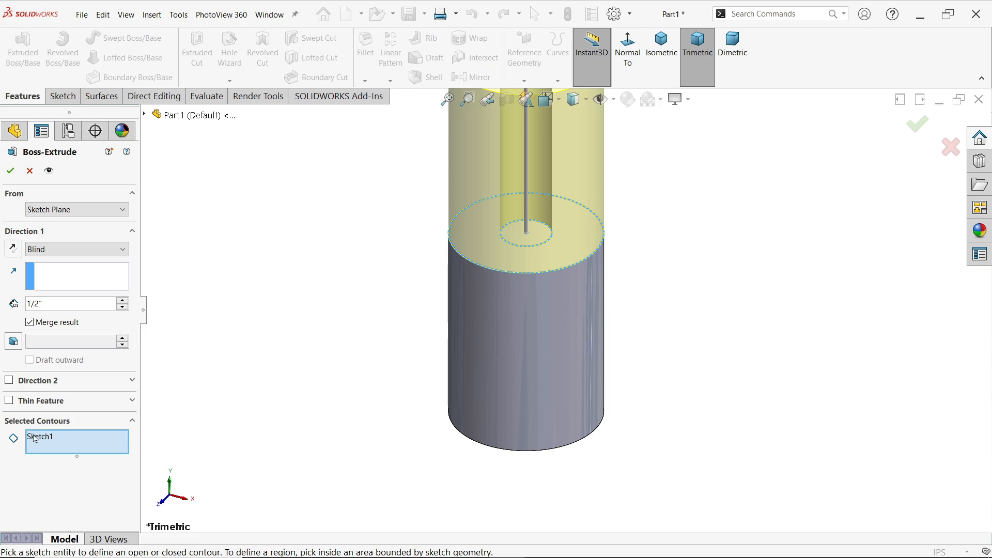
{"action": "left_click", "coordinate": [529, 250]}
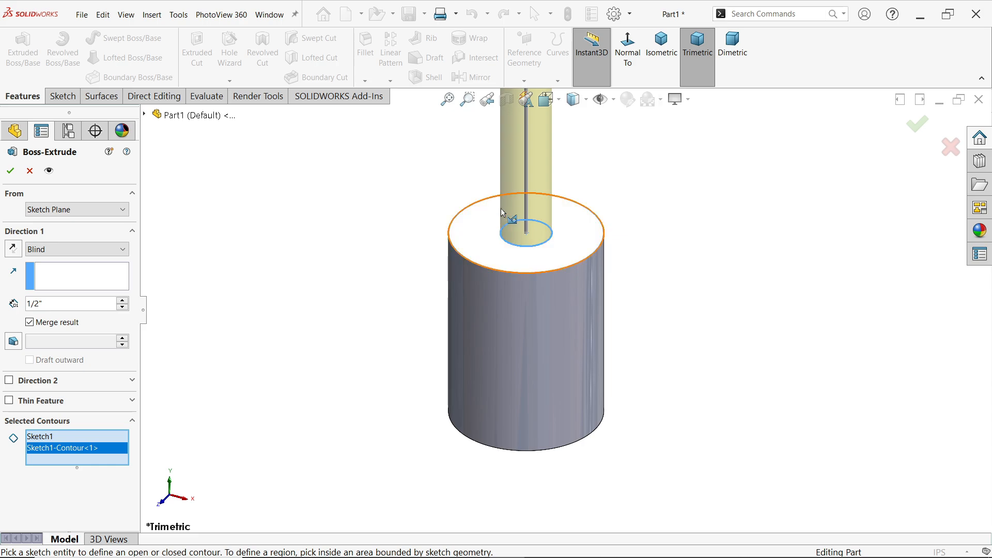
{"action": "left_click", "coordinate": [13, 249]}
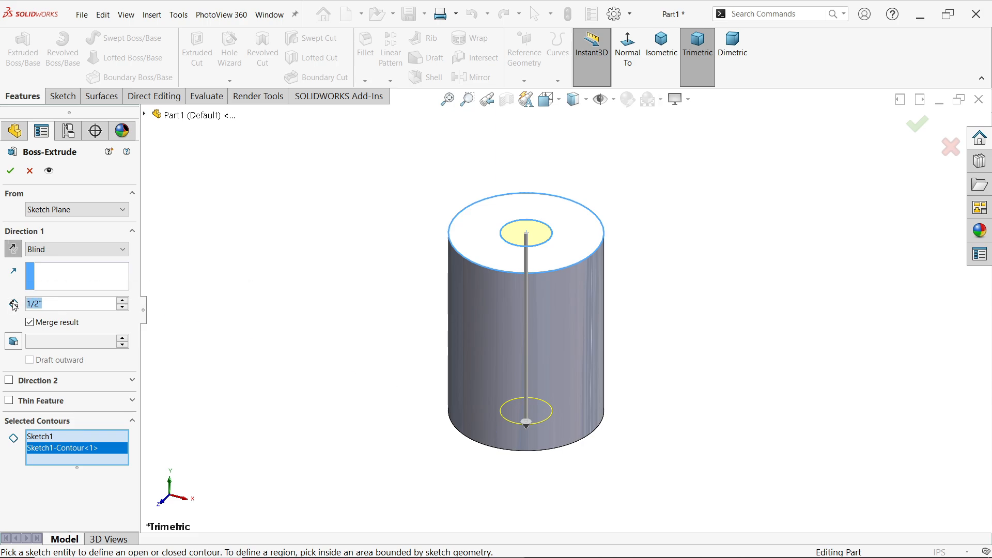
{"action": "type", "text": "1"}
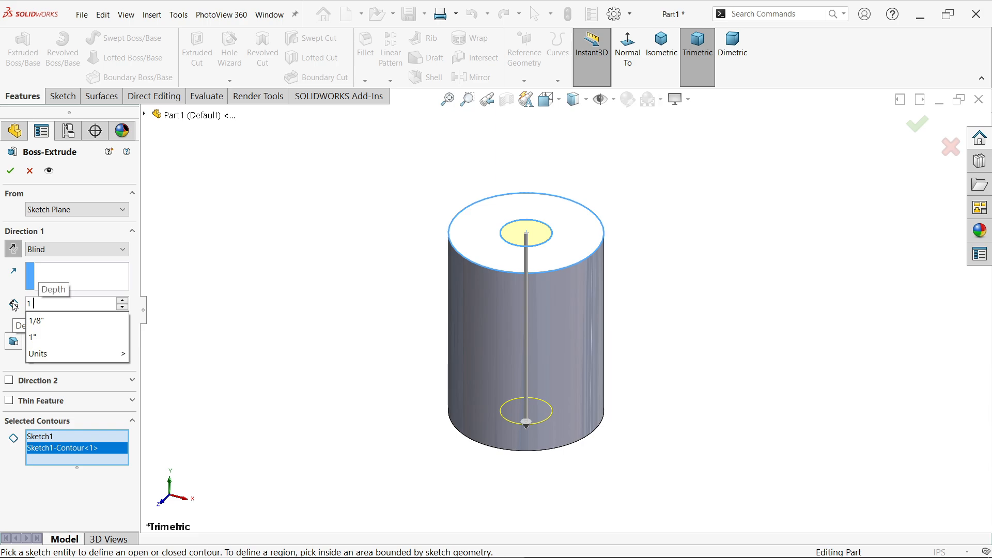
{"action": "type", "text": " 1/4"}
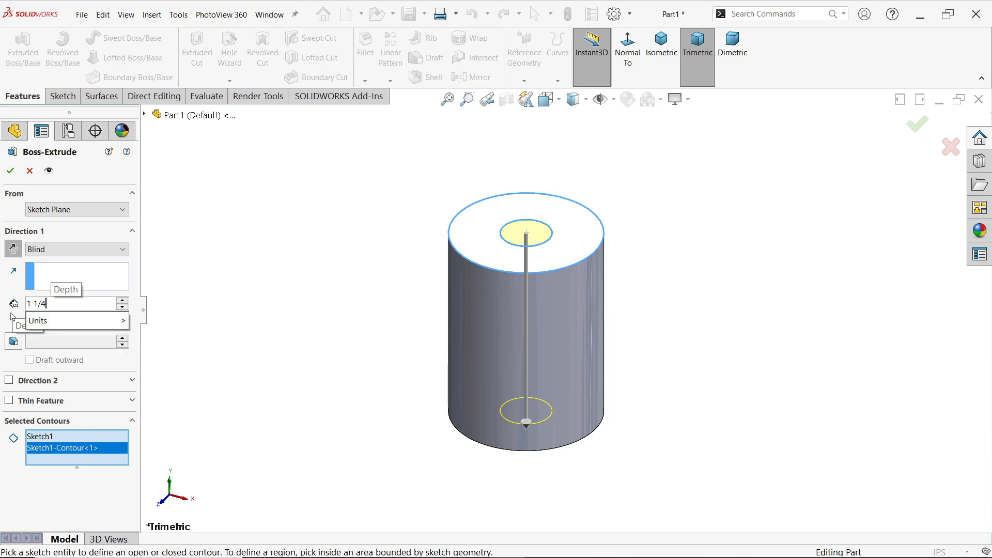
{"action": "key", "text": "Return"}
{"action": "scroll", "coordinate": [444, 284], "scroll_direction": "up", "scroll_amount": 5}
{"action": "scroll", "coordinate": [516, 284], "scroll_direction": "down", "scroll_amount": 3}
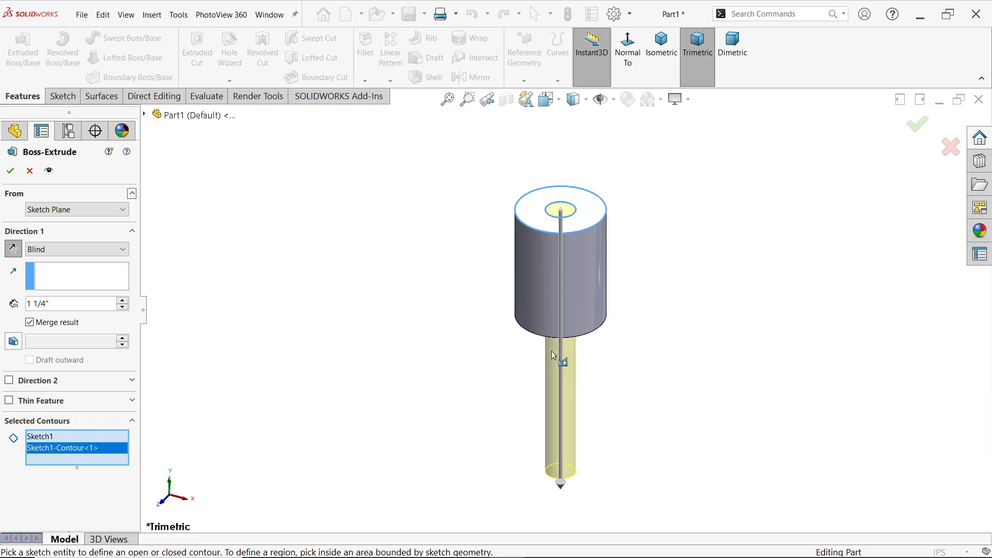
{"action": "left_click", "coordinate": [10, 170]}
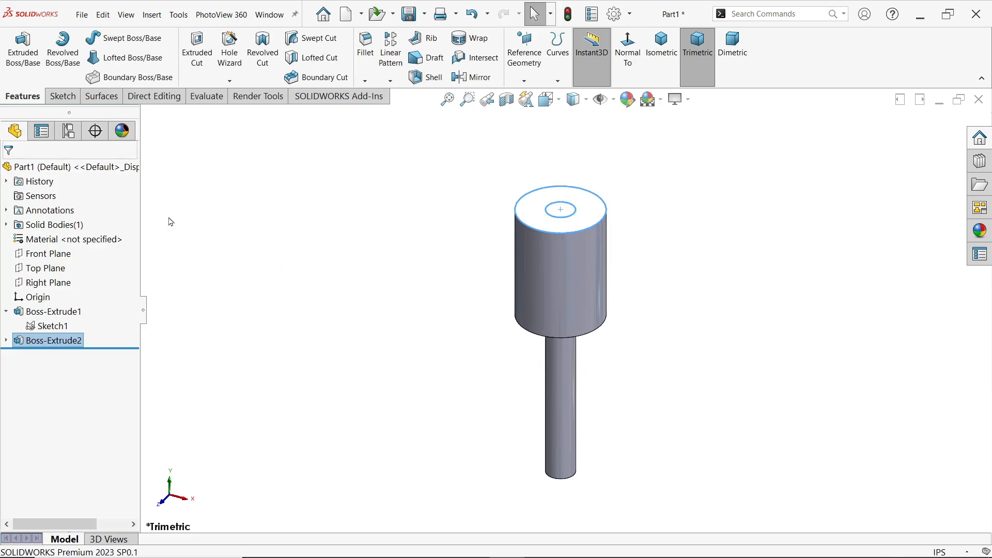
Apply a red appearance from the standard colour palette to the whole part.
{"action": "left_click", "coordinate": [610, 138]}
{"action": "left_click", "coordinate": [628, 98]}
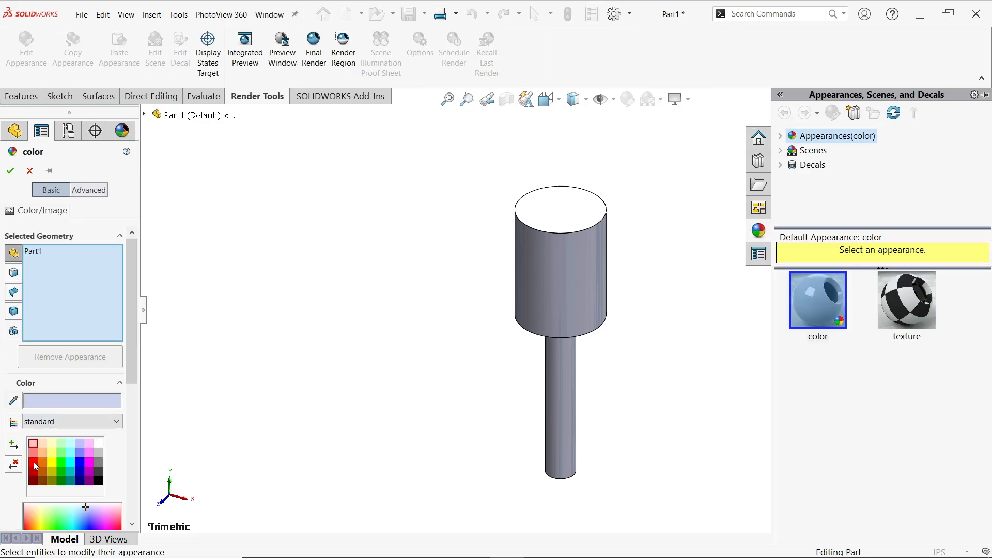
{"action": "left_click", "coordinate": [35, 462]}
{"action": "left_click", "coordinate": [11, 172]}
Check the piston drawing, and on the Right Plane sketch a centre rectangle about 0.22 x 0.20 in at the shaft's lower end.
{"action": "key", "text": "alt+Tab"}
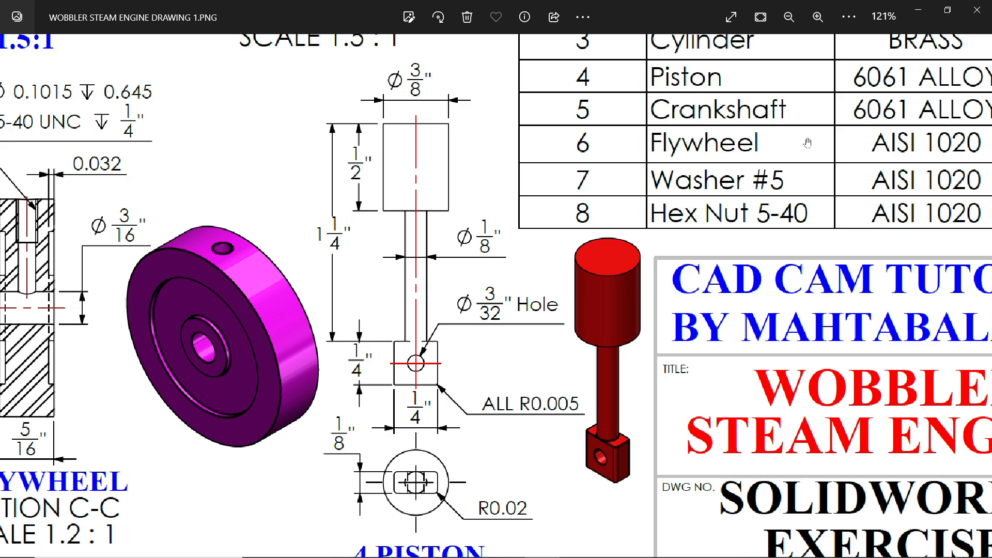
{"action": "left_click", "coordinate": [919, 9]}
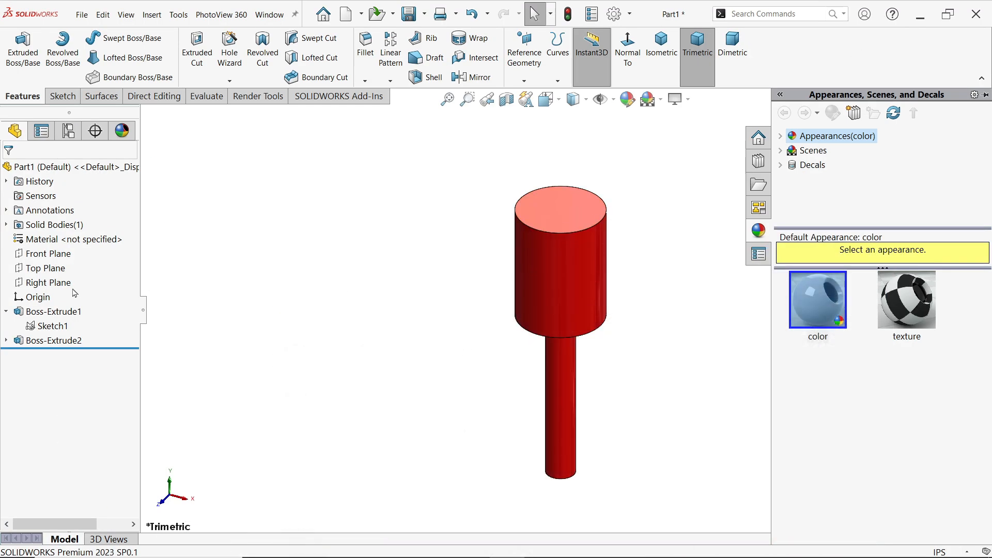
{"action": "left_click", "coordinate": [48, 282]}
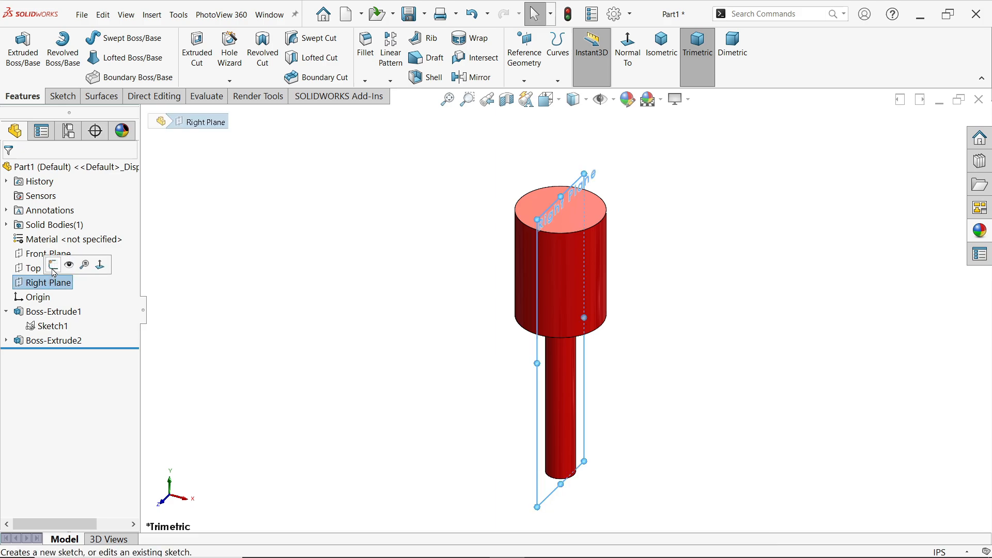
{"action": "left_click", "coordinate": [53, 264]}
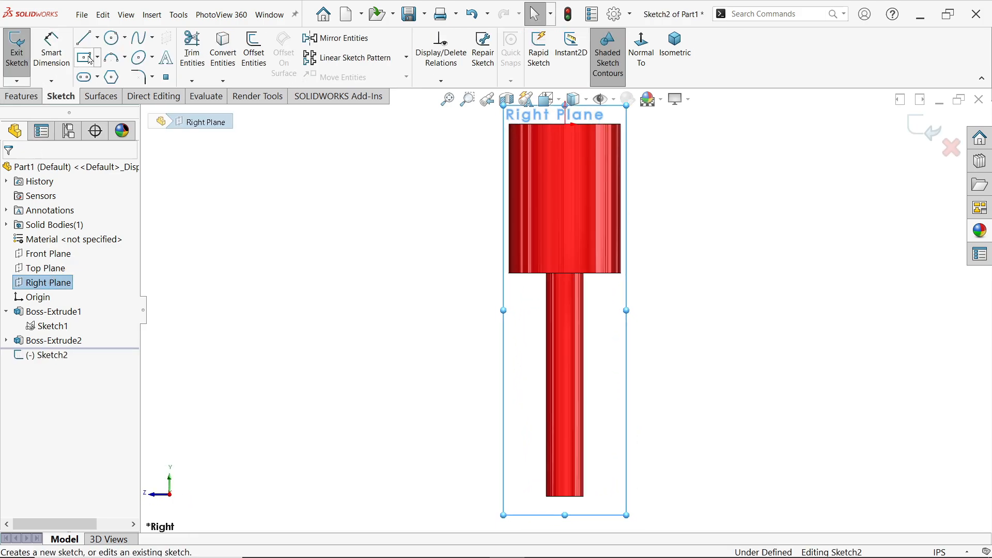
{"action": "left_click", "coordinate": [88, 58]}
{"action": "scroll", "coordinate": [572, 425], "scroll_direction": "down", "scroll_amount": 5}
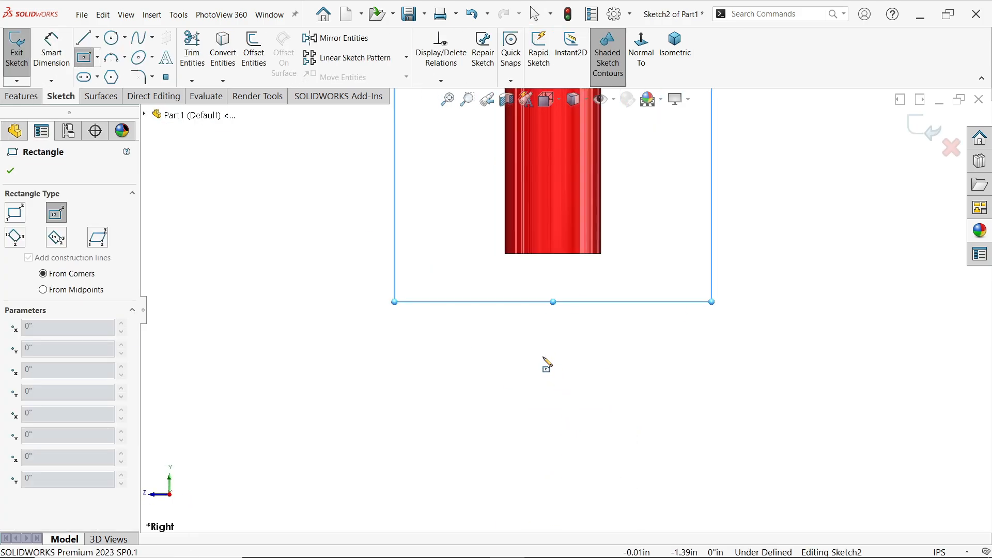
{"action": "left_click", "coordinate": [553, 322]}
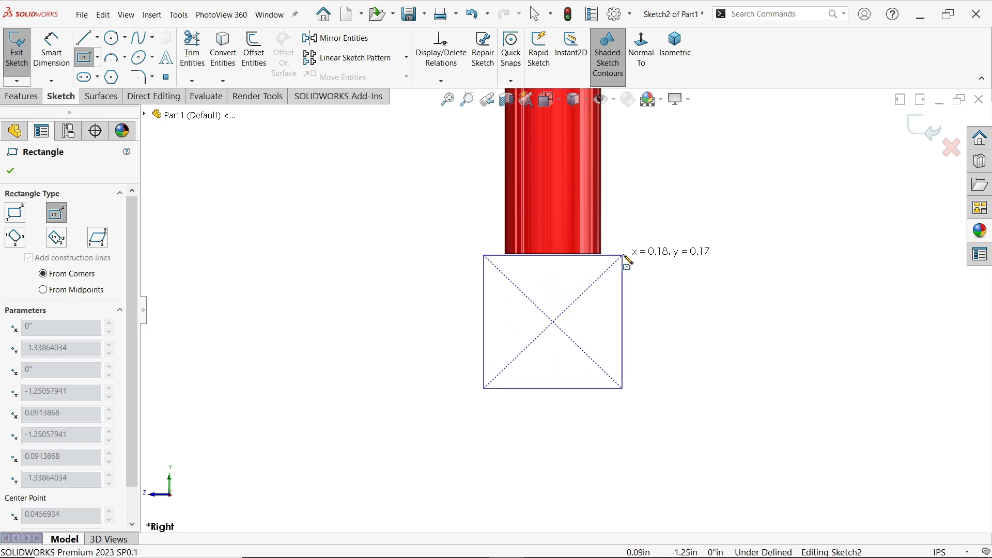
{"action": "left_click", "coordinate": [638, 246]}
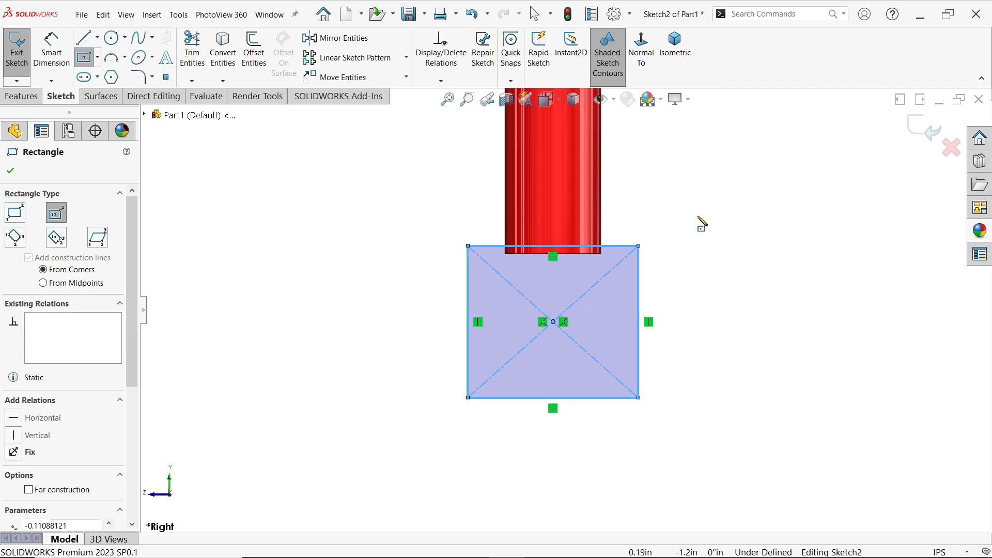
{"action": "key", "text": "Escape"}
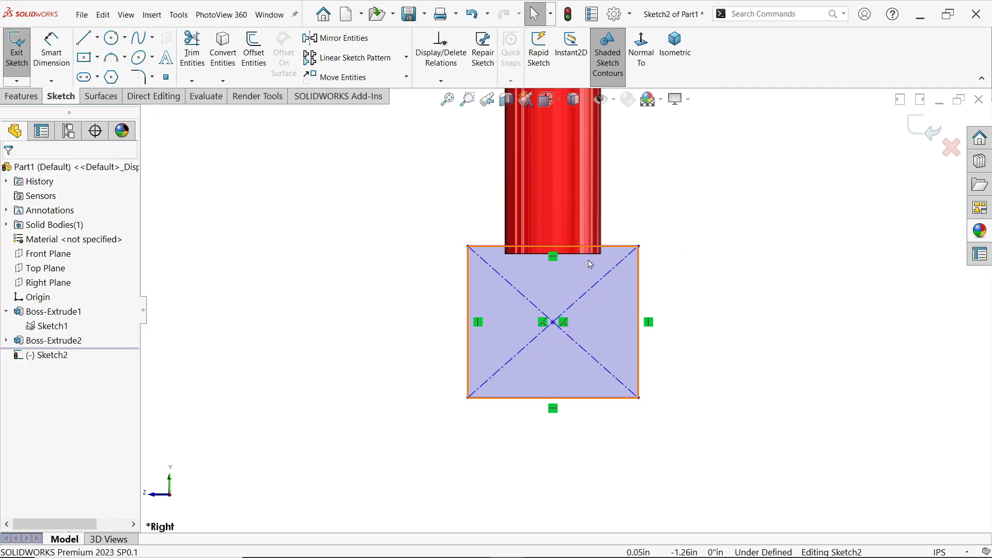
Make the rectangle's upper side collinear with the shaft's bottom edge, and its right and lower sides equal in length.
{"action": "left_click", "coordinate": [615, 246]}
{"action": "left_click", "coordinate": [594, 253], "text": "ctrl"}
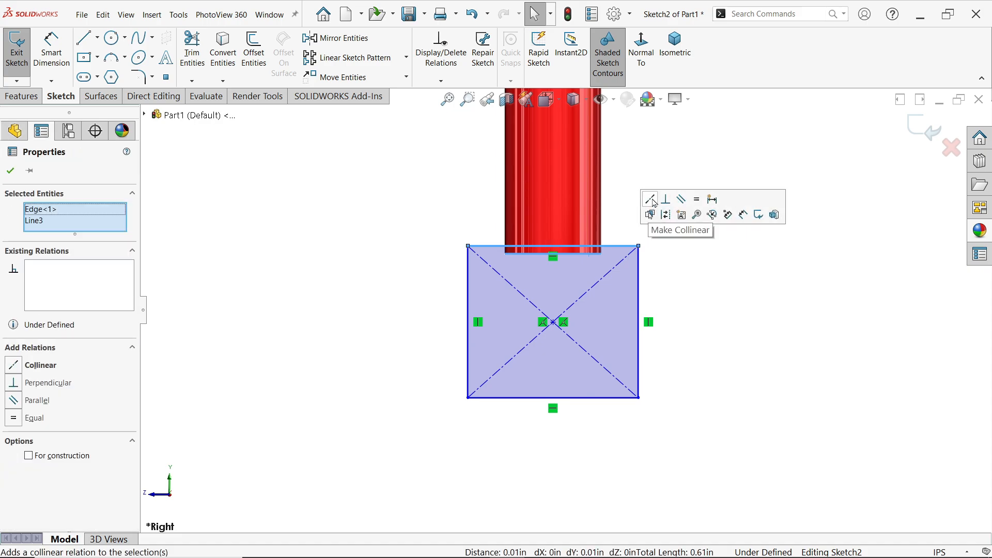
{"action": "left_click", "coordinate": [654, 201]}
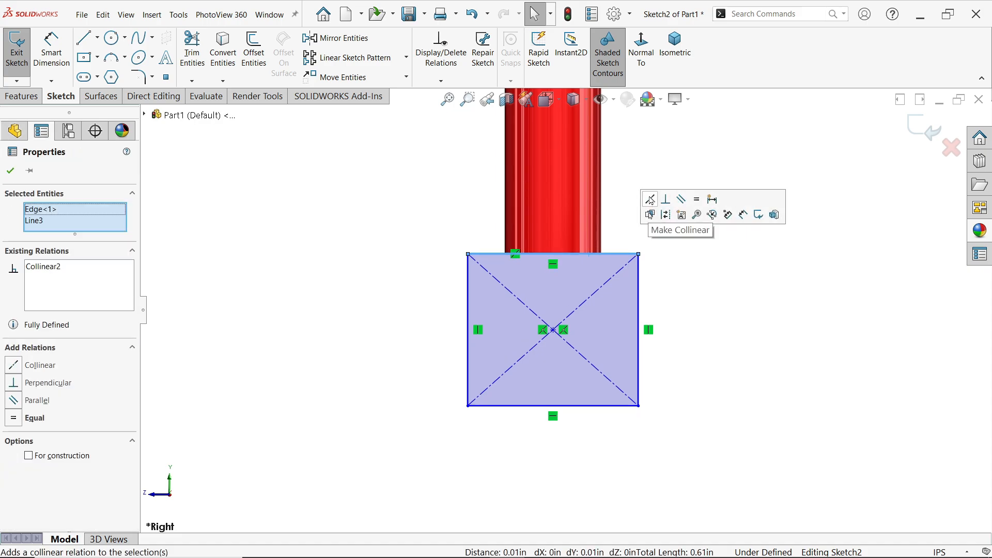
{"action": "left_click", "coordinate": [639, 357]}
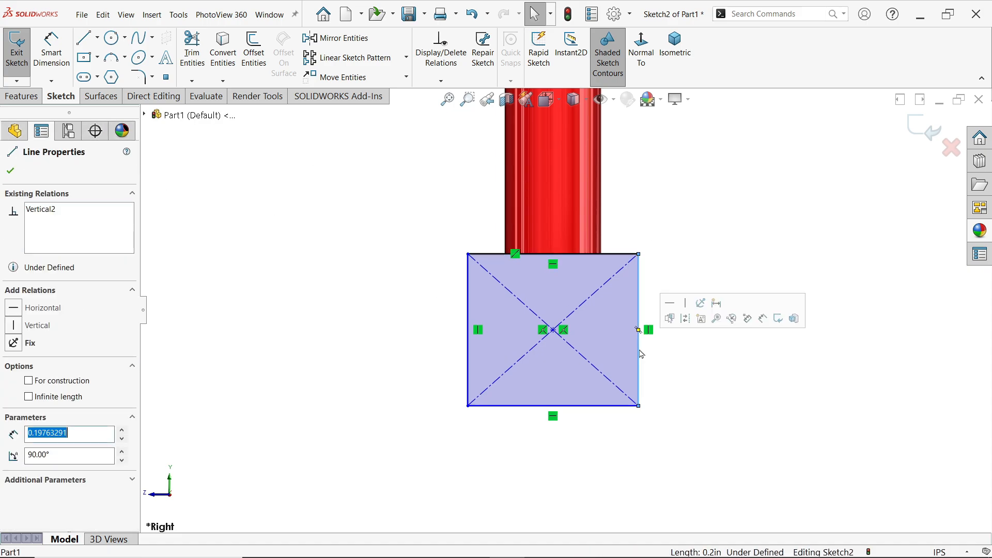
{"action": "left_click", "coordinate": [593, 411], "text": "ctrl"}
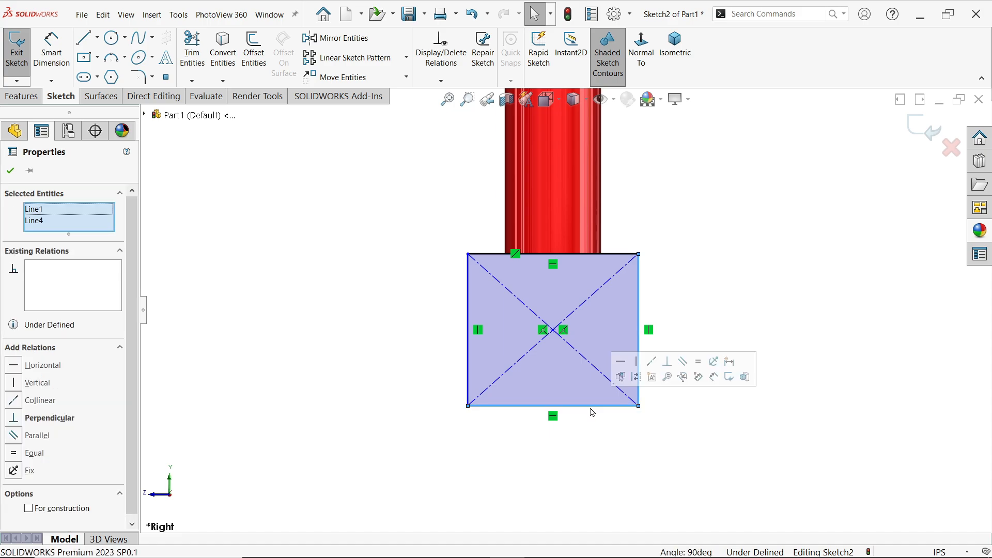
{"action": "left_click", "coordinate": [698, 361]}
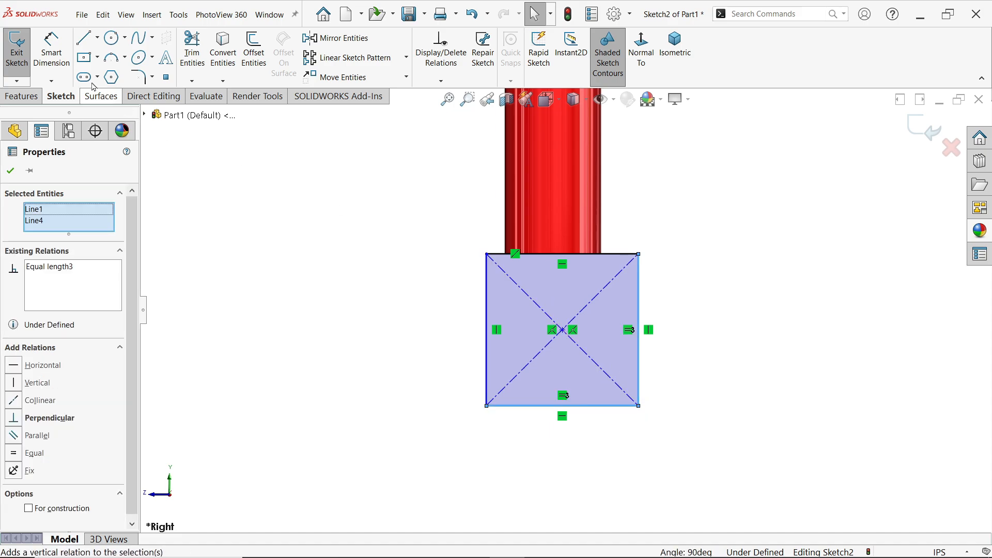
Dimension the square's lower side with a length of 1/4".
{"action": "left_click", "coordinate": [51, 50]}
{"action": "left_click", "coordinate": [563, 406]}
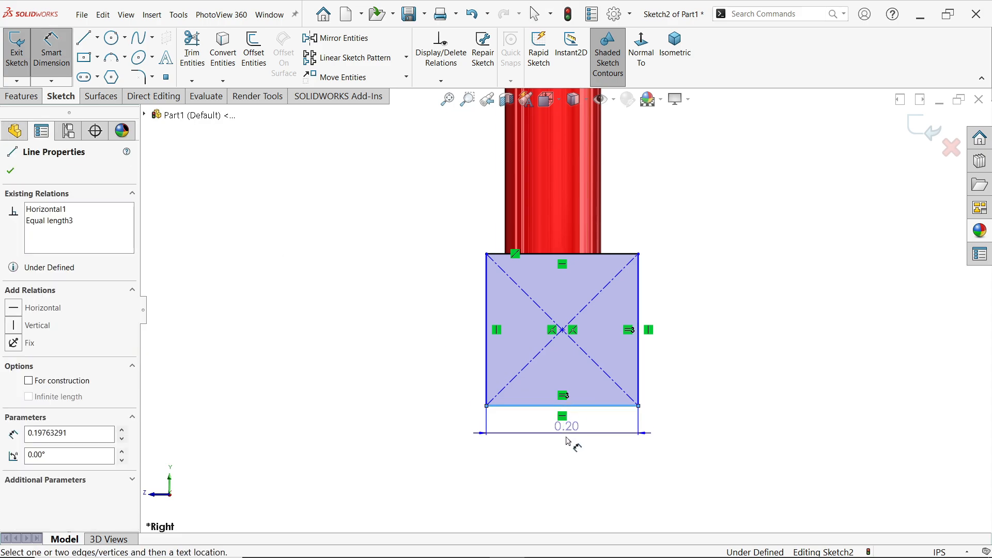
{"action": "left_click", "coordinate": [564, 450]}
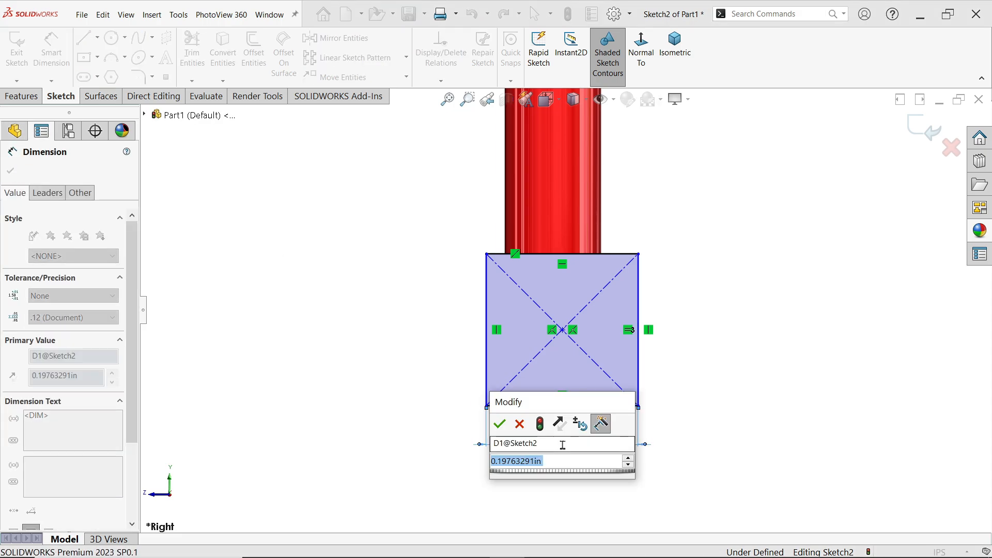
{"action": "type", "text": "1/4"}
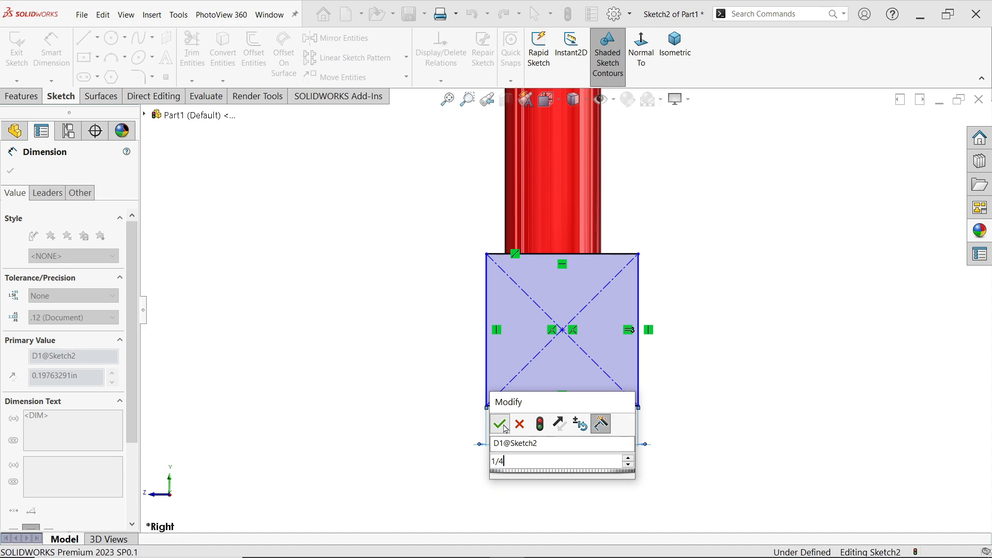
{"action": "key", "text": "Return"}
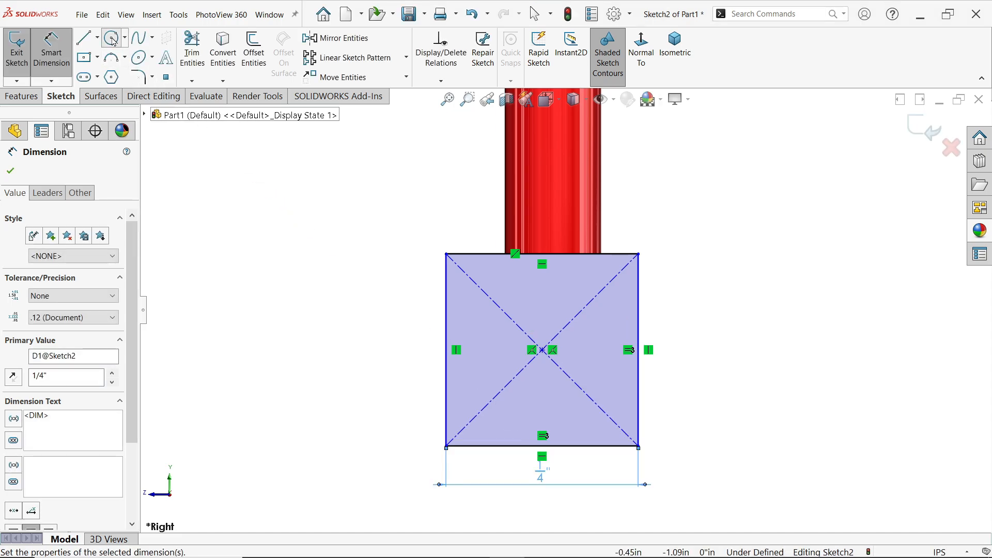
Sketch a circle centred on the square's midpoint and dimension its diameter as 3/32".
{"action": "left_click", "coordinate": [111, 37]}
{"action": "left_click", "coordinate": [543, 350]}
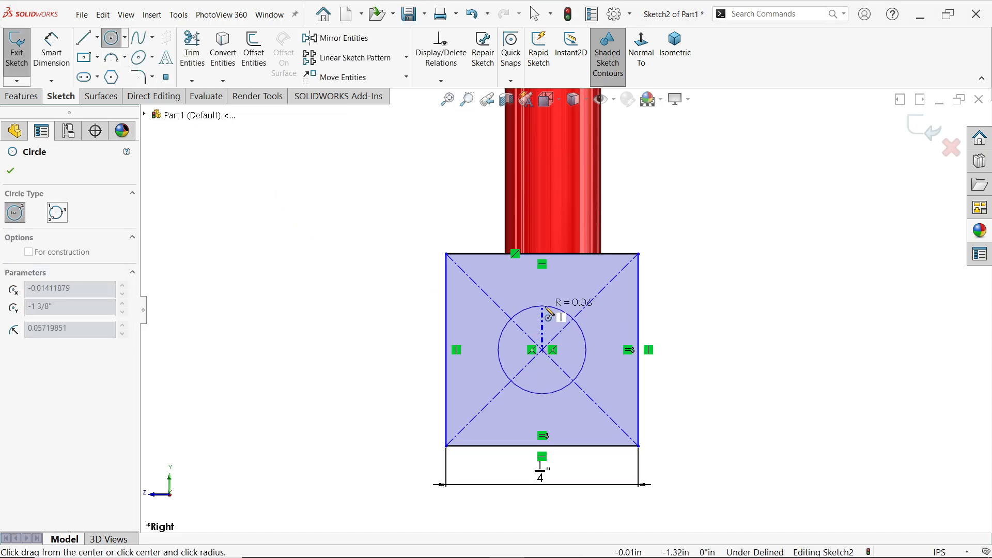
{"action": "left_click", "coordinate": [534, 306]}
{"action": "left_click", "coordinate": [52, 54]}
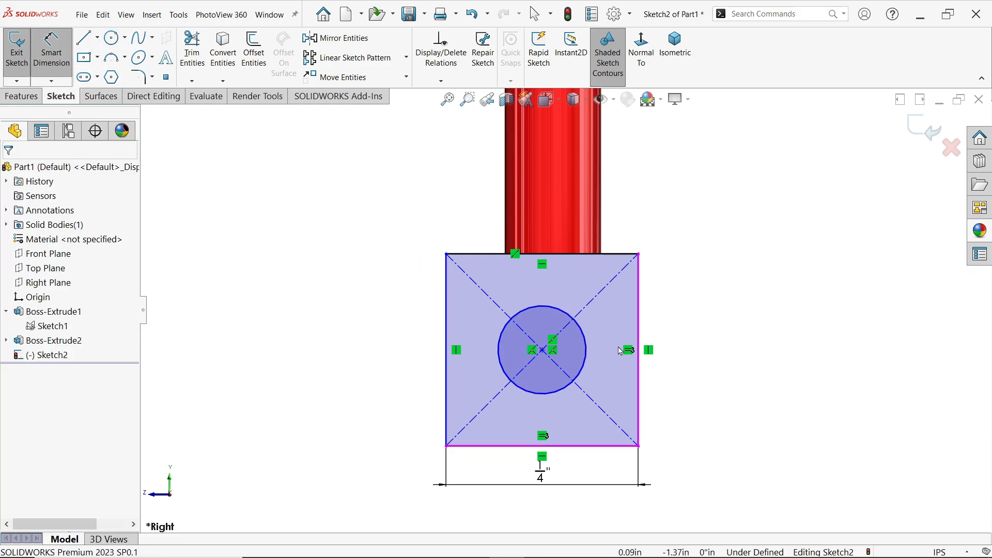
{"action": "left_click", "coordinate": [588, 349]}
{"action": "left_click", "coordinate": [677, 362]}
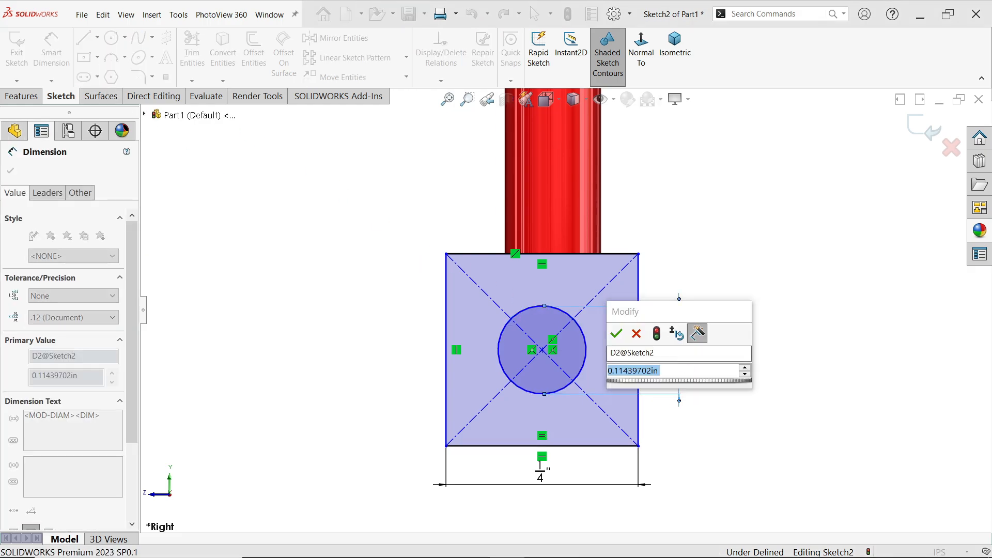
{"action": "type", "text": "3/32"}
{"action": "left_click", "coordinate": [616, 333]}
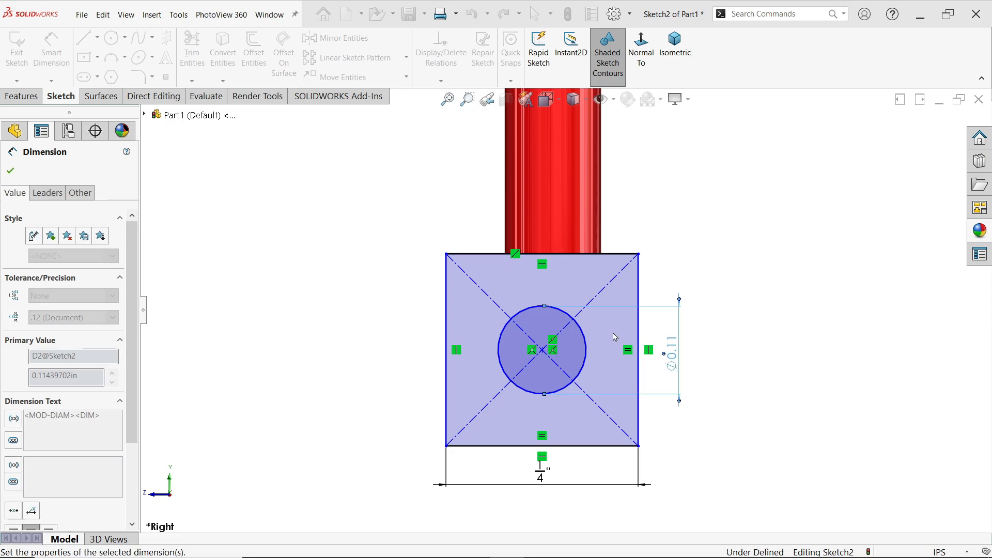
{"action": "left_click", "coordinate": [10, 170]}
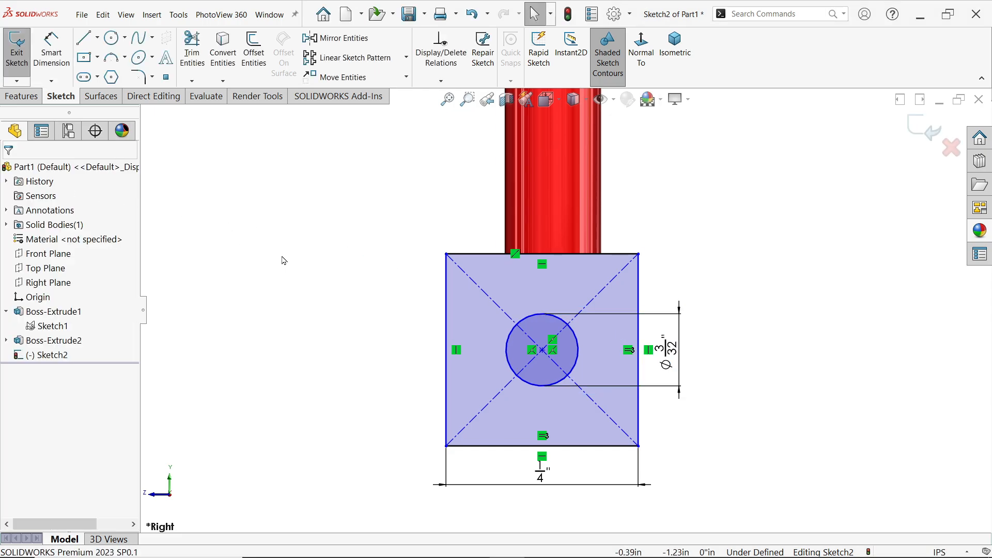
Add a vertical relation between the square's centre point and the origin.
{"action": "left_click", "coordinate": [543, 352]}
{"action": "scroll", "coordinate": [662, 255], "scroll_direction": "up", "scroll_amount": 8}
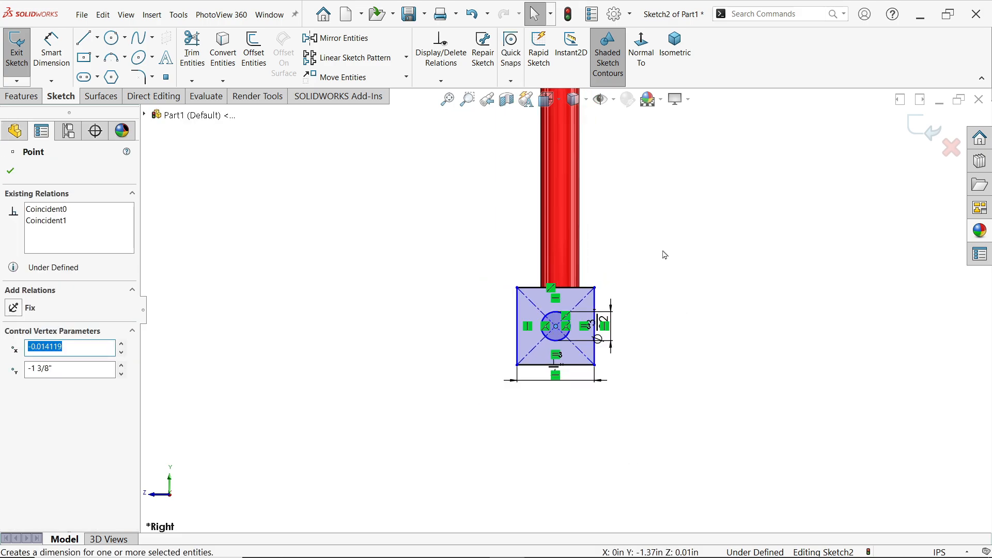
{"action": "scroll", "coordinate": [568, 199], "scroll_direction": "down", "scroll_amount": 3}
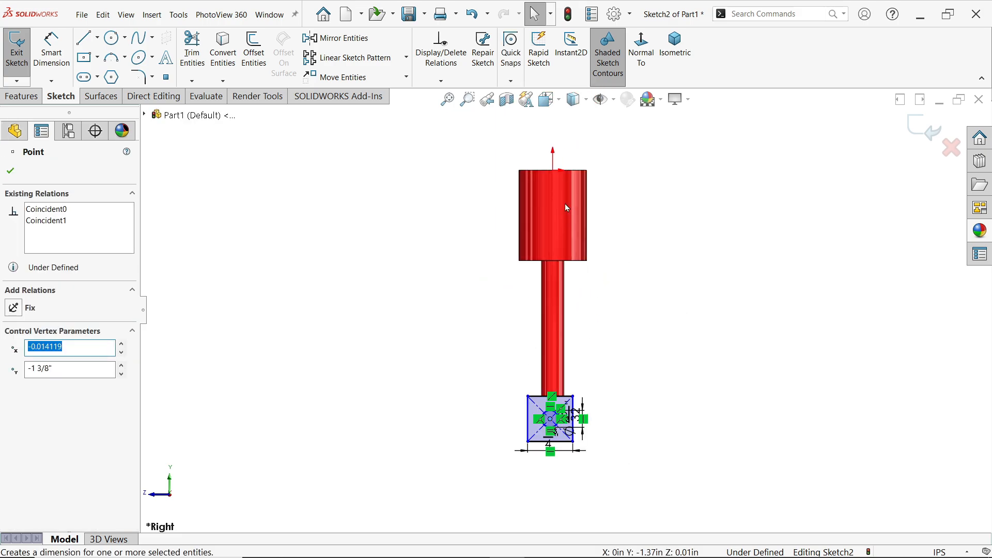
{"action": "left_click", "coordinate": [552, 171], "text": "ctrl"}
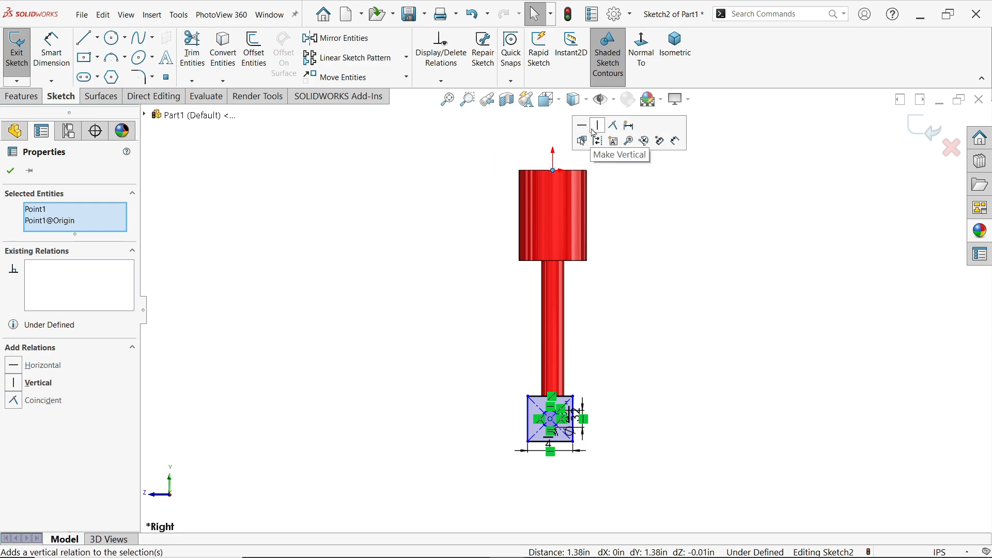
{"action": "left_click", "coordinate": [598, 129]}
{"action": "scroll", "coordinate": [553, 412], "scroll_direction": "down", "scroll_amount": 5}
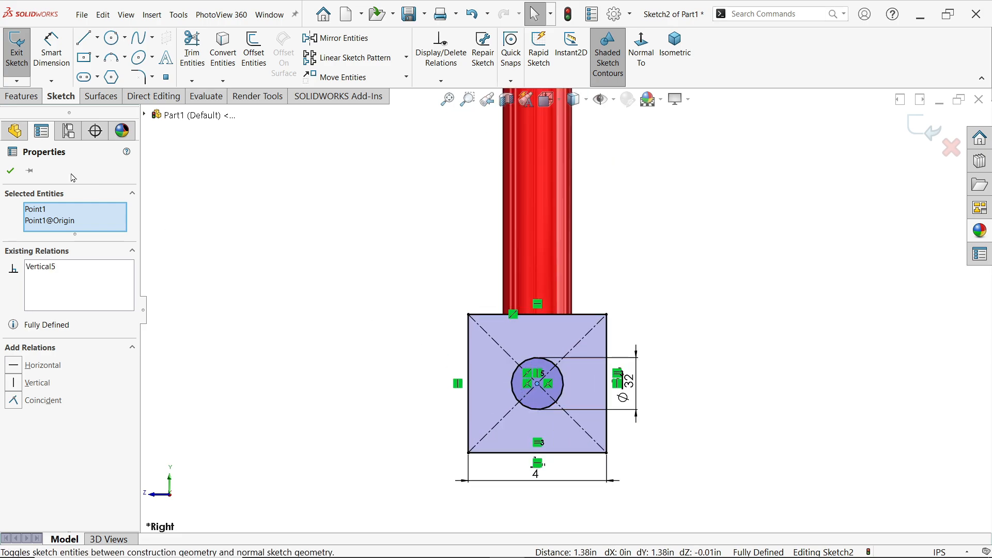
Extrude the square with its hole as a Mid Plane boss 1/8" deep, merged with the shaft.
{"action": "left_click", "coordinate": [21, 96]}
{"action": "left_click", "coordinate": [27, 58]}
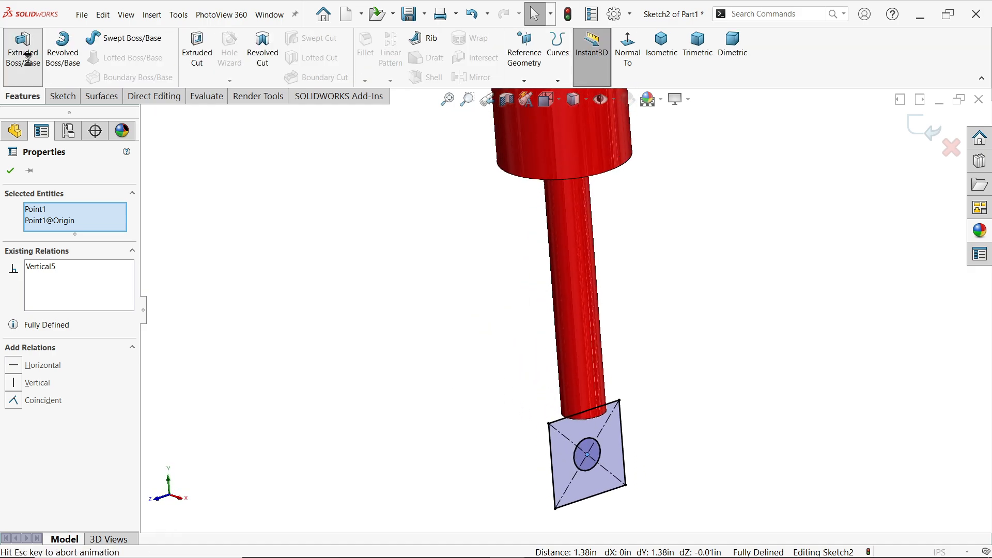
{"action": "scroll", "coordinate": [569, 411], "scroll_direction": "down", "scroll_amount": 5}
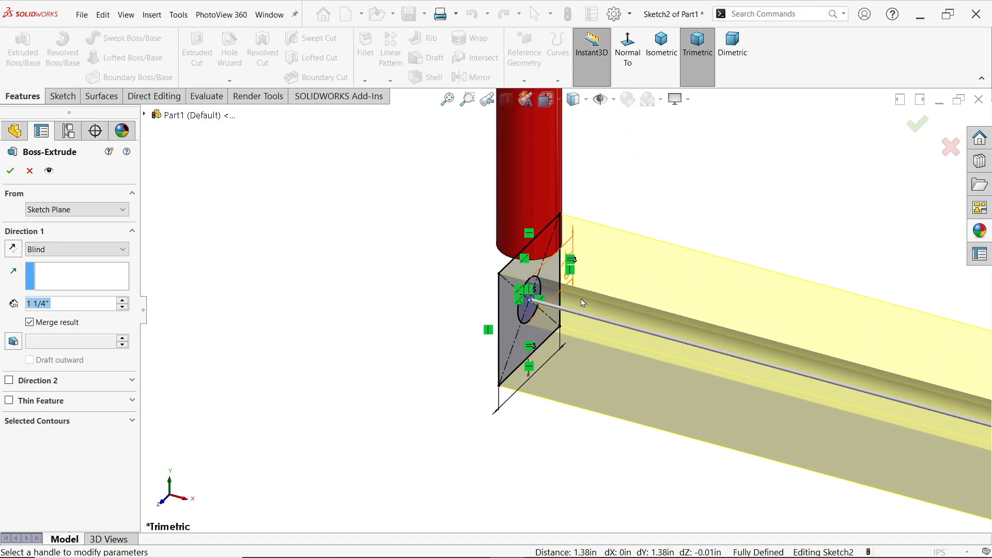
{"action": "left_click", "coordinate": [53, 249]}
{"action": "left_click", "coordinate": [41, 326]}
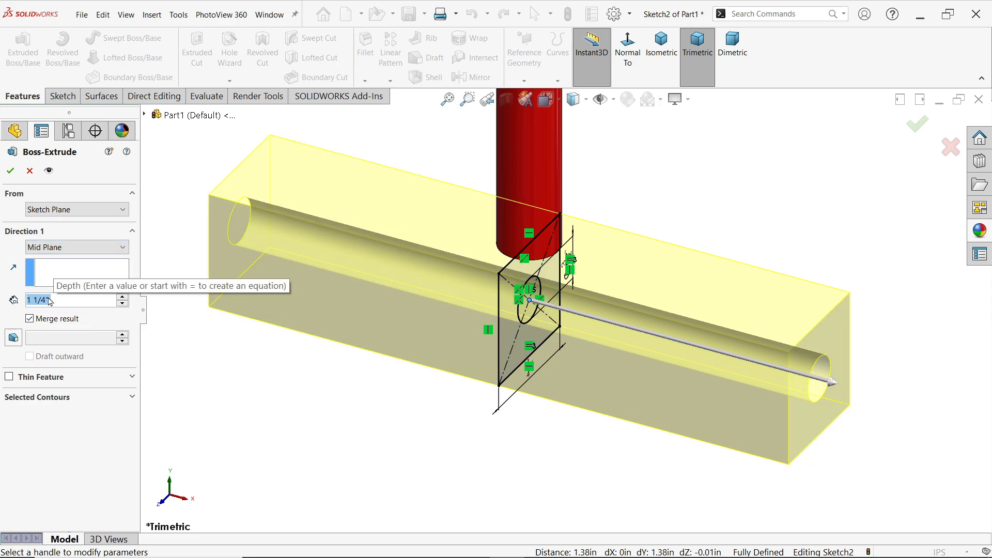
{"action": "type", "text": "1/8"}
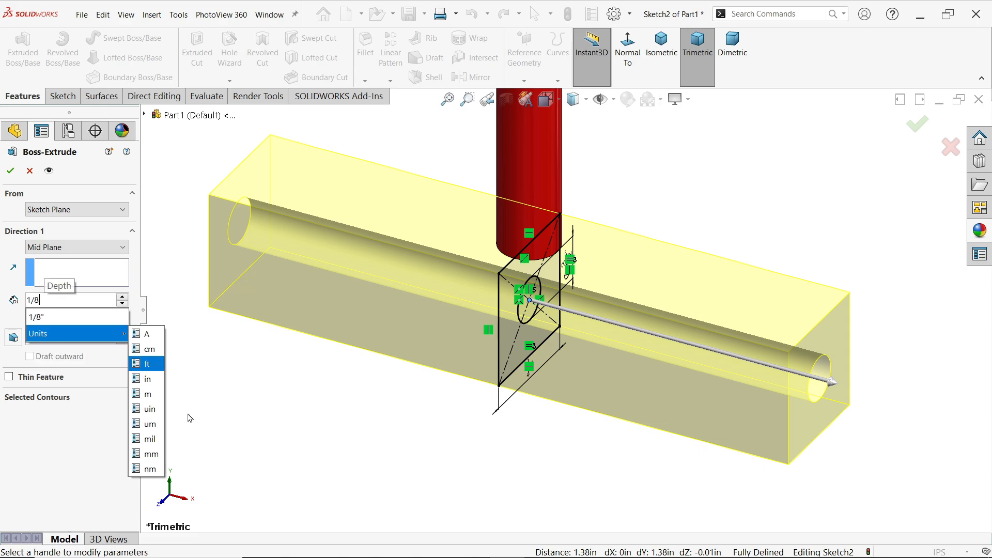
{"action": "key", "text": "Return"}
{"action": "middle_click_drag", "start_coordinate": [693, 323], "coordinate": [729, 288]}
{"action": "middle_click_drag", "start_coordinate": [705, 305], "coordinate": [682, 312]}
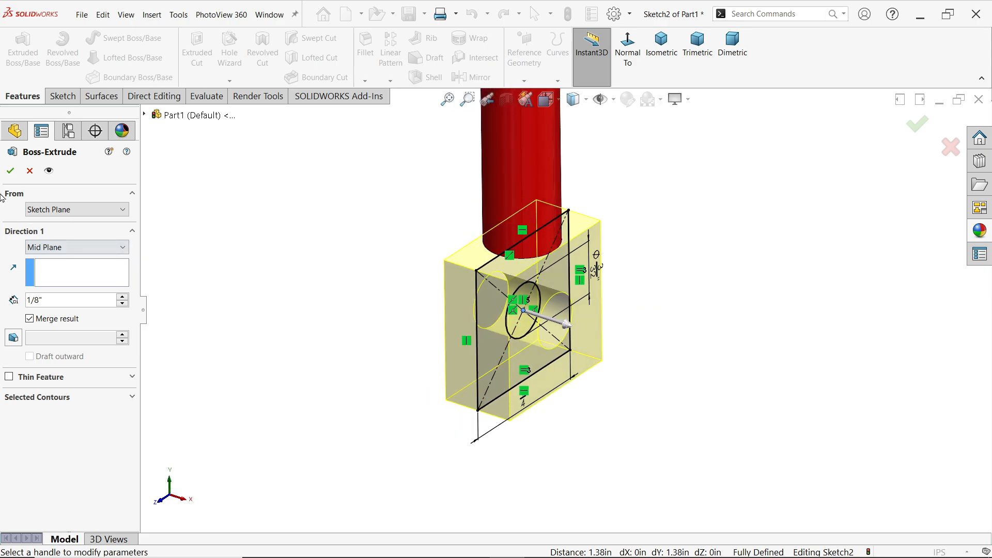
{"action": "left_click", "coordinate": [12, 173]}
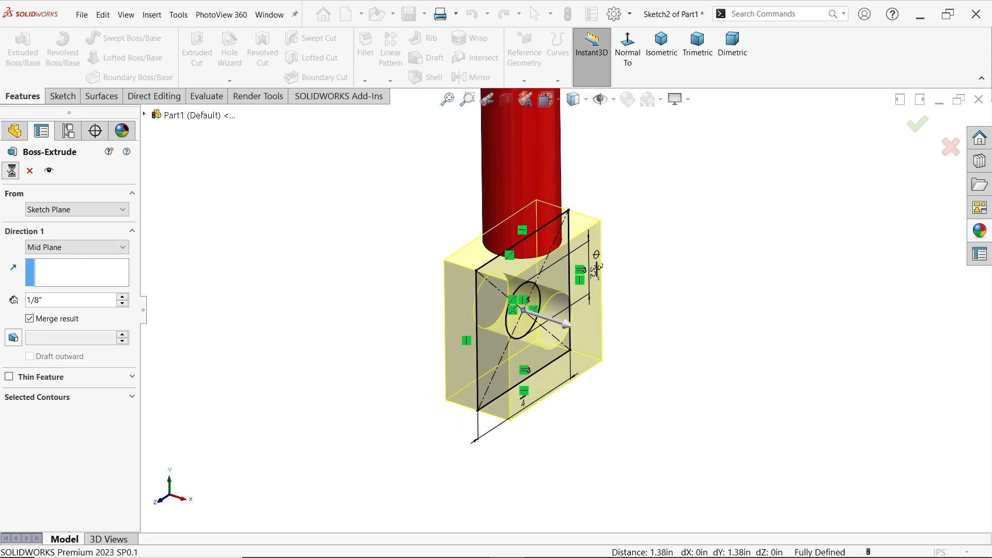
{"action": "left_click", "coordinate": [355, 264]}
Start a symmetric fillet with a 0.002 in radius and select the end block's four short corner edges.
{"action": "middle_click_drag", "start_coordinate": [522, 294], "coordinate": [491, 291]}
{"action": "left_click", "coordinate": [22, 96]}
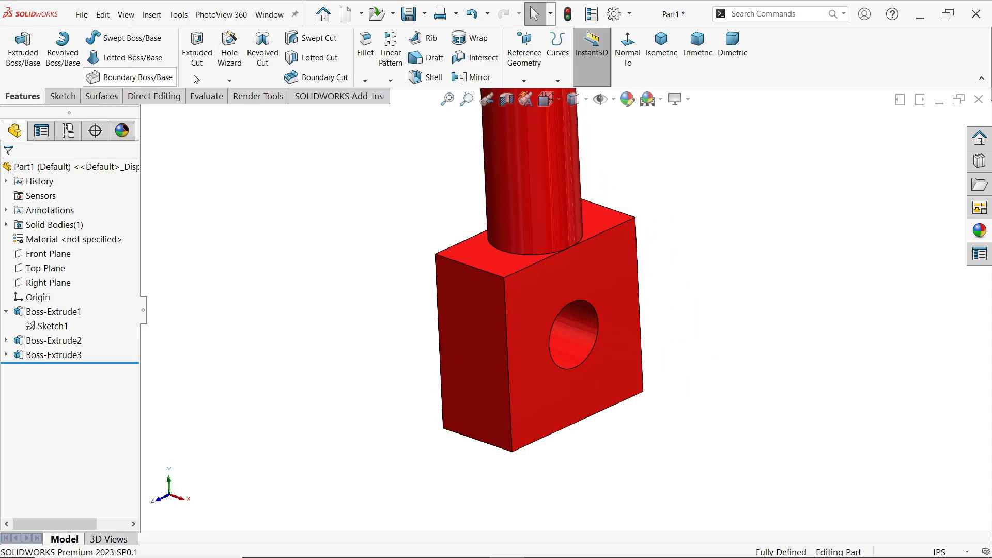
{"action": "left_click", "coordinate": [362, 66]}
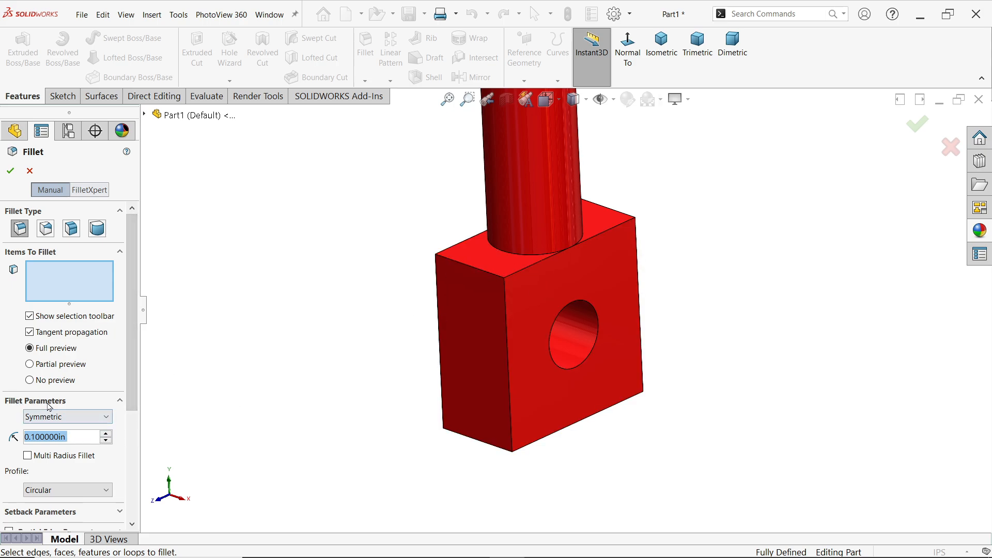
{"action": "left_click", "coordinate": [62, 420]}
{"action": "left_click", "coordinate": [62, 425]}
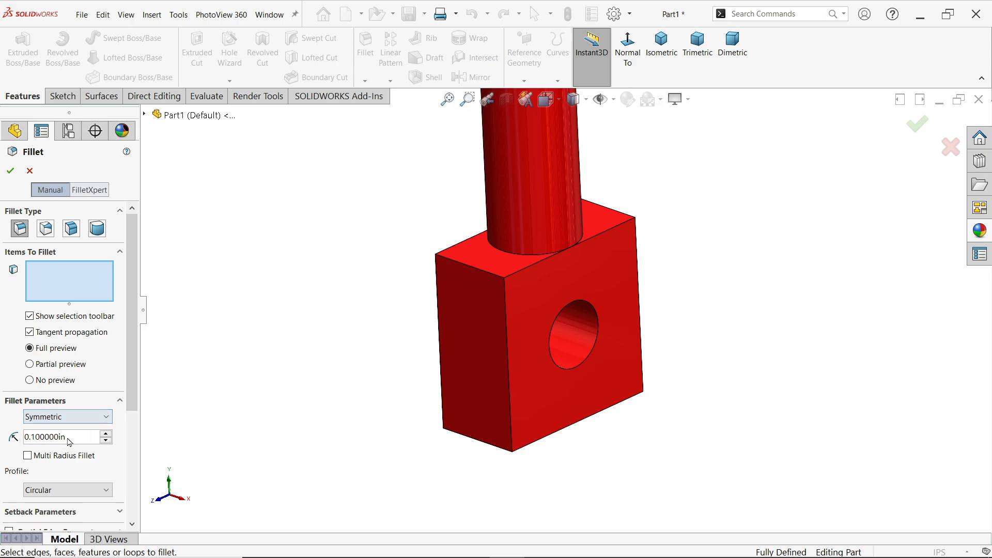
{"action": "left_click_drag", "start_coordinate": [69, 438], "coordinate": [26, 438]}
{"action": "type", "text": "0.002"}
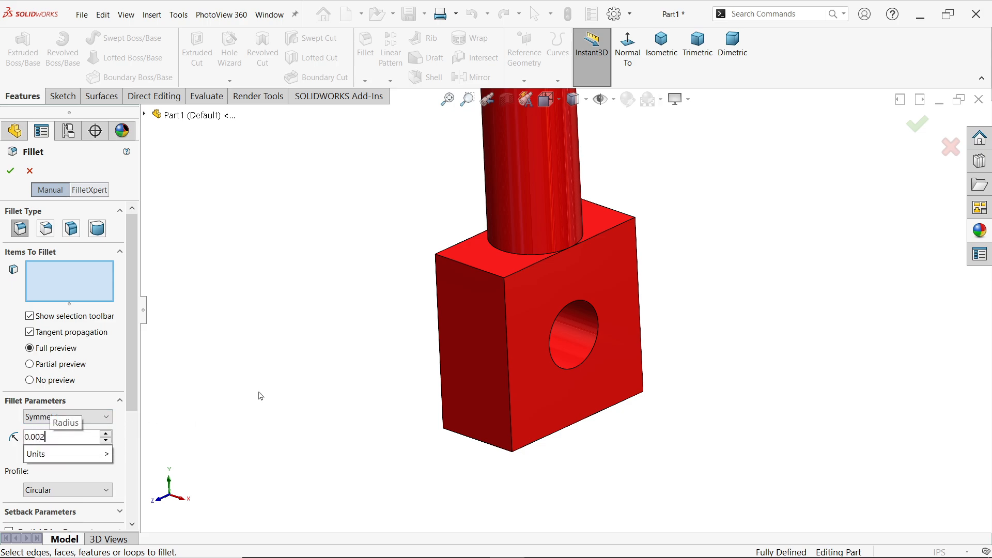
{"action": "key", "text": "Return"}
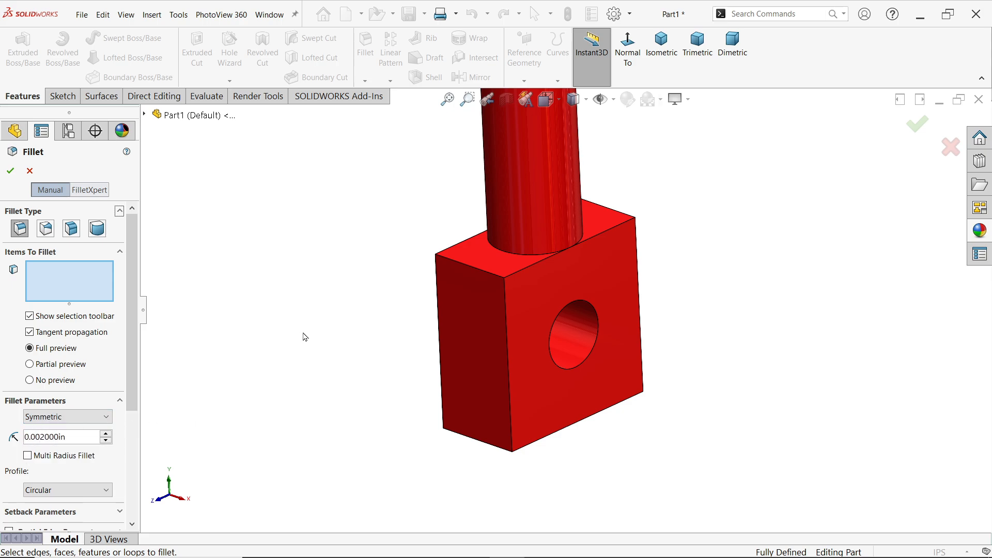
{"action": "left_click", "coordinate": [489, 276]}
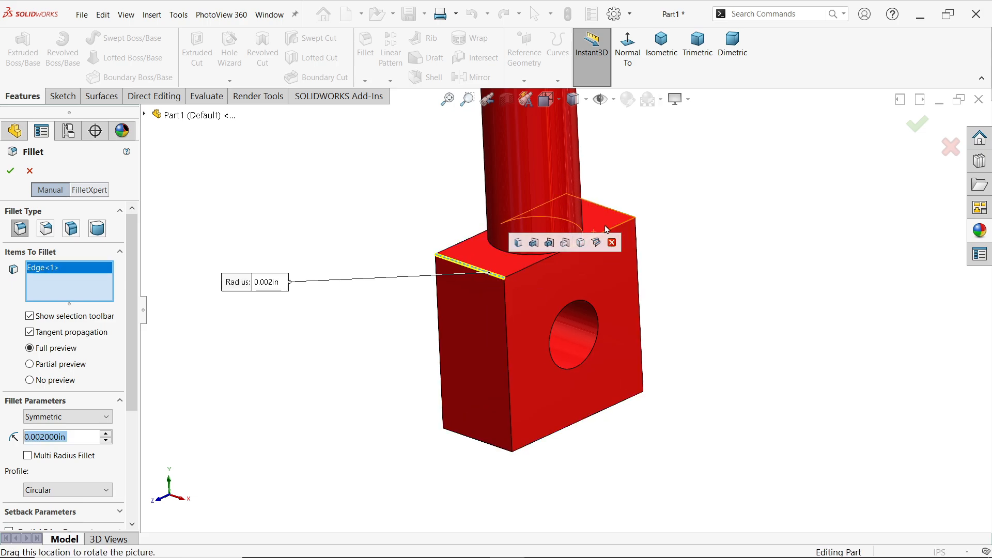
{"action": "left_click", "coordinate": [621, 217]}
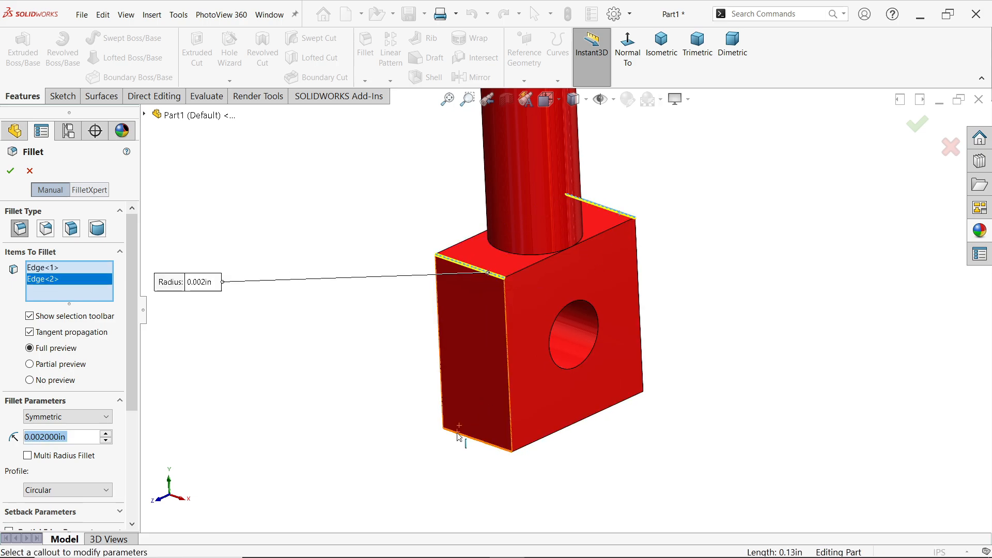
{"action": "left_click", "coordinate": [486, 444]}
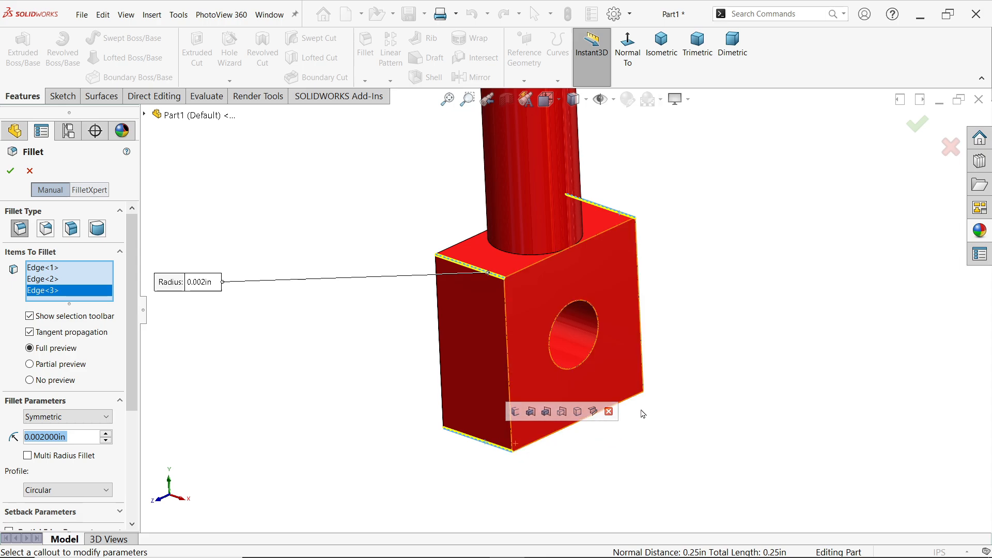
{"action": "left_click", "coordinate": [635, 392]}
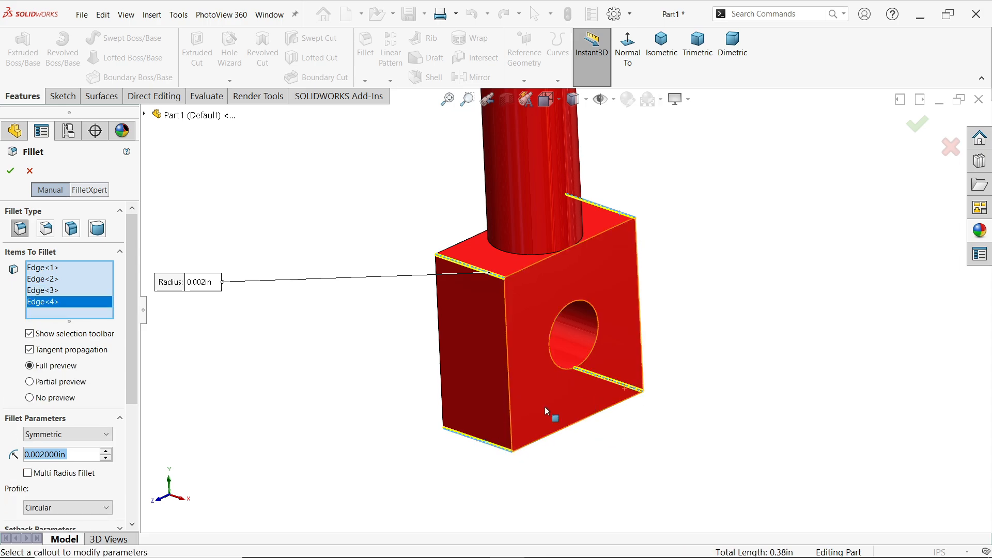
Change the corner fillet's radius to 0.02 in and apply it to the four selected edges.
{"action": "left_click", "coordinate": [79, 456]}
{"action": "left_click_drag", "start_coordinate": [11, 456], "coordinate": [73, 454]}
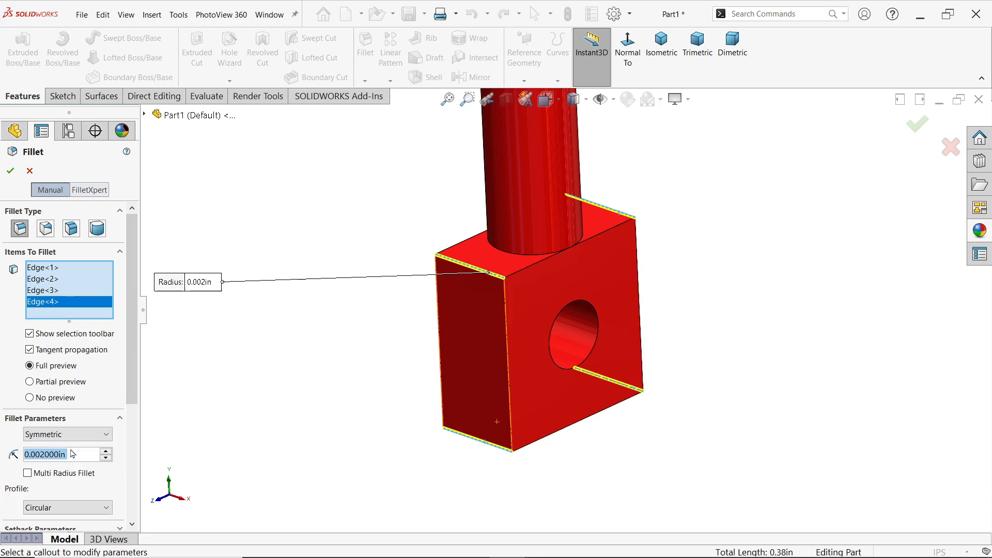
{"action": "type", "text": "0.02"}
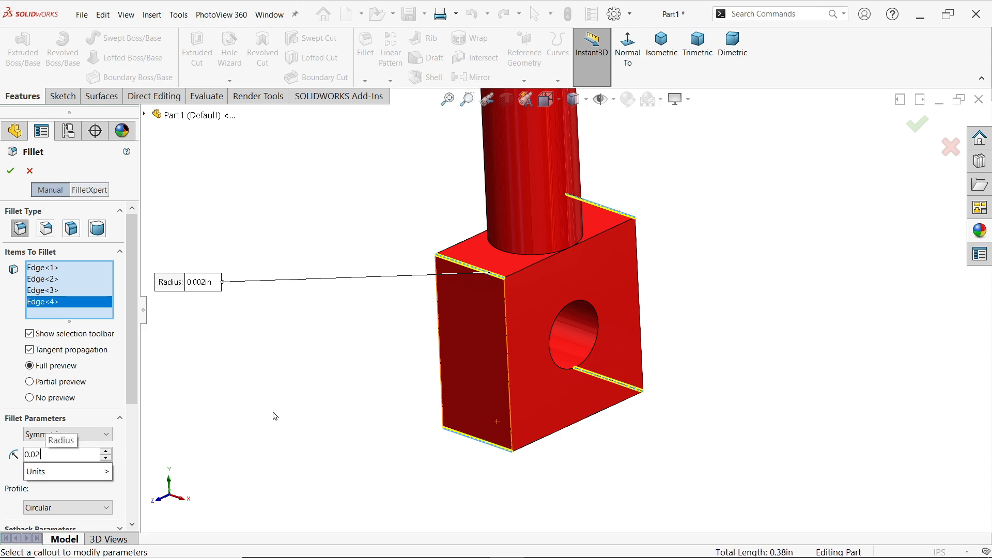
{"action": "key", "text": "Return"}
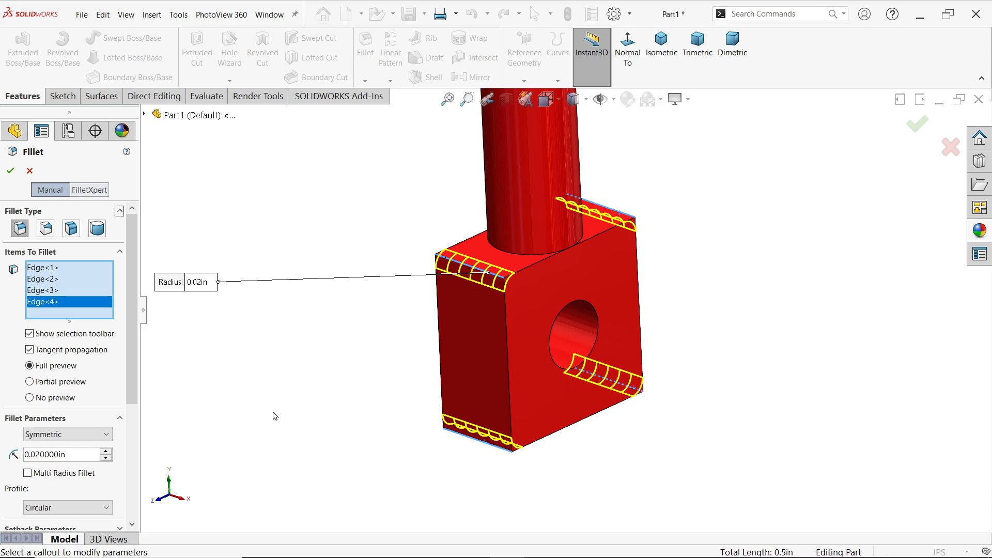
{"action": "left_click", "coordinate": [7, 176]}
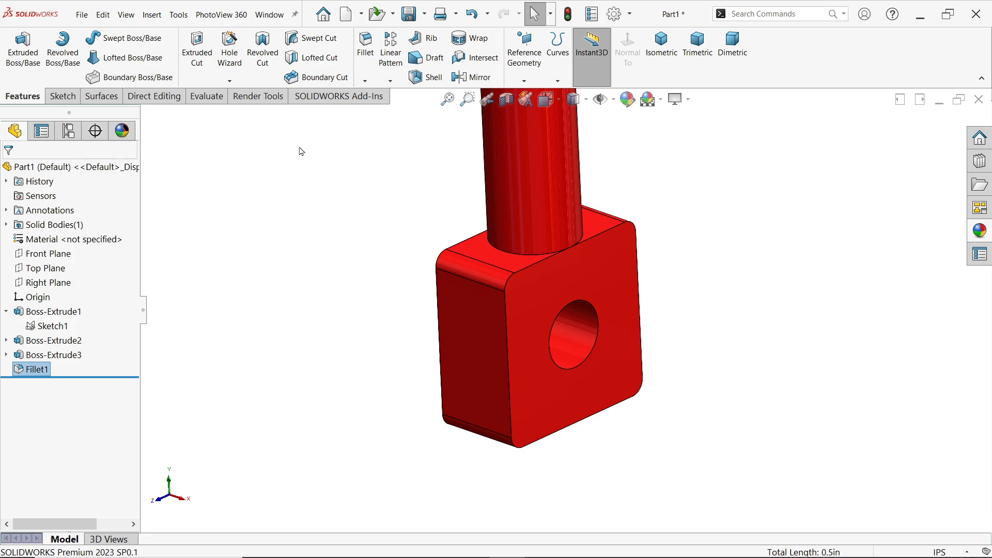
Fillet the block's front and back outlines, the hole's face and the shaft's base edge with a 0.005 in radius.
{"action": "left_click", "coordinate": [365, 46]}
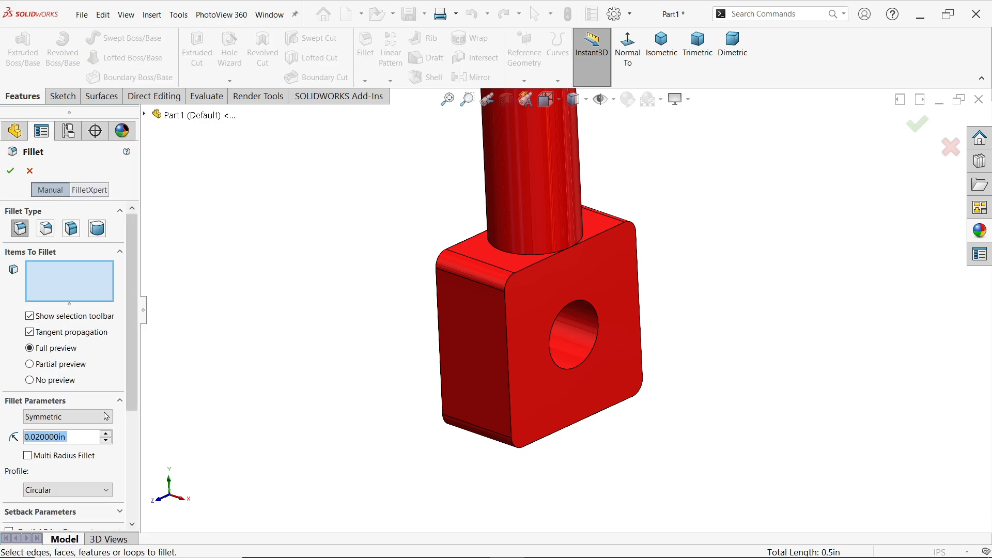
{"action": "type", "text": "0."}
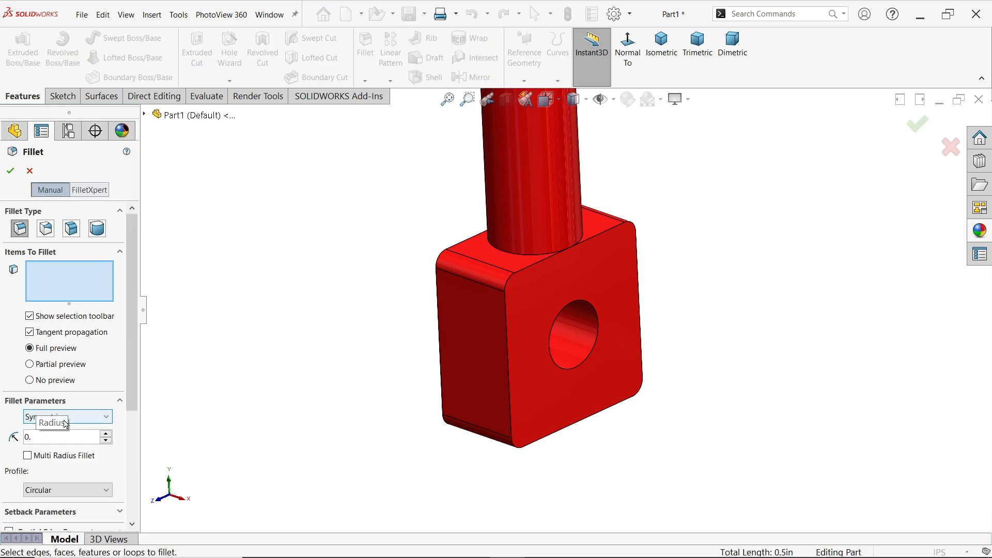
{"action": "type", "text": "005"}
{"action": "key", "text": "Return"}
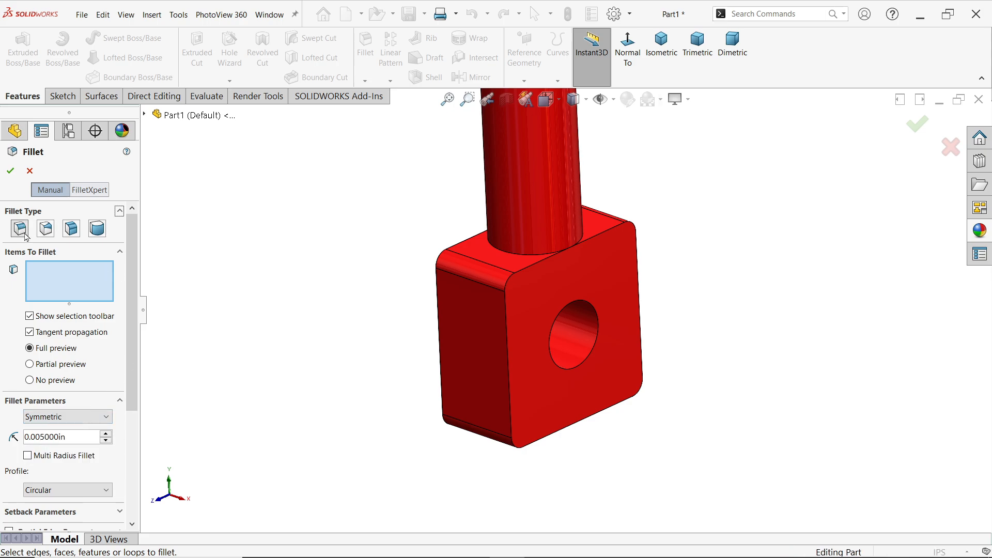
{"action": "left_click", "coordinate": [506, 314]}
{"action": "left_click", "coordinate": [505, 314]}
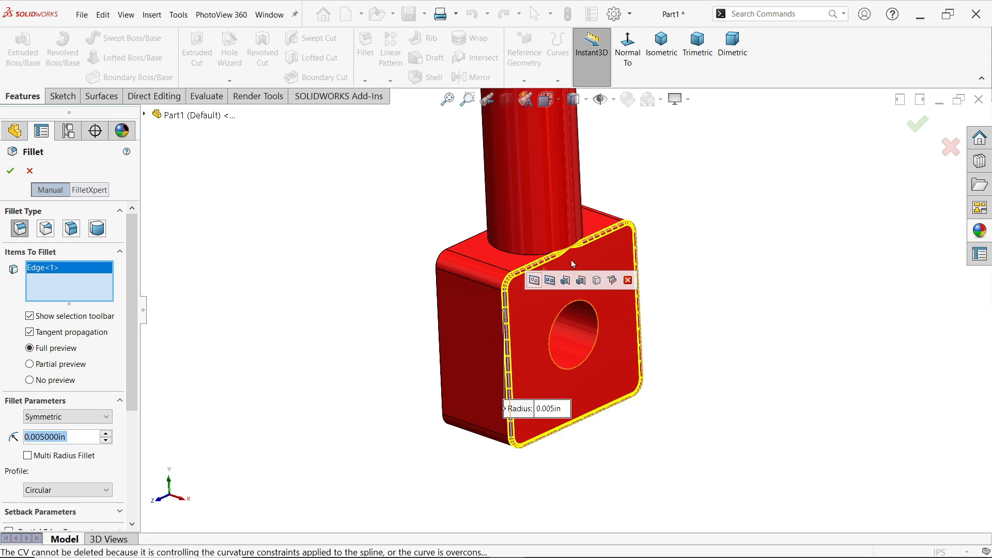
{"action": "left_click", "coordinate": [441, 343]}
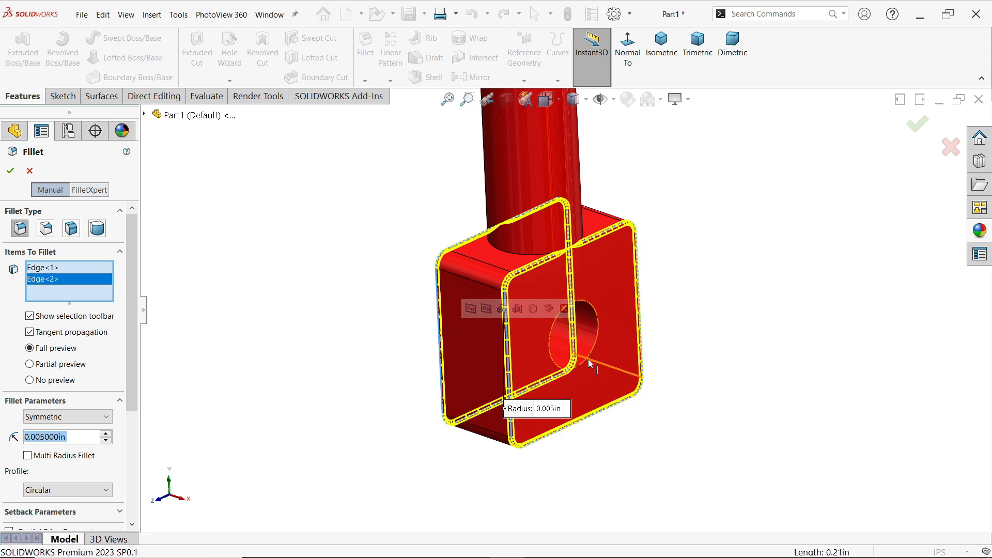
{"action": "left_click", "coordinate": [585, 340]}
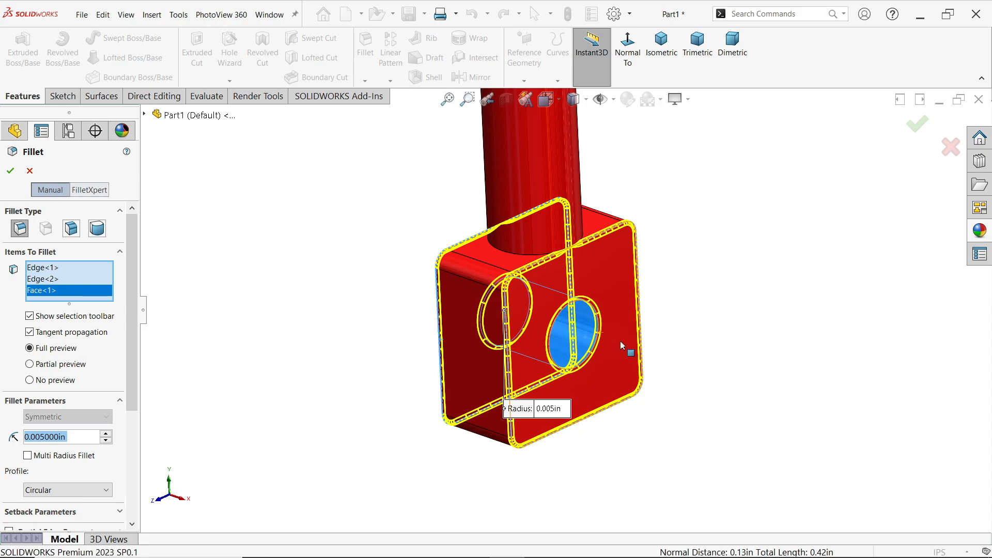
{"action": "left_click", "coordinate": [524, 260]}
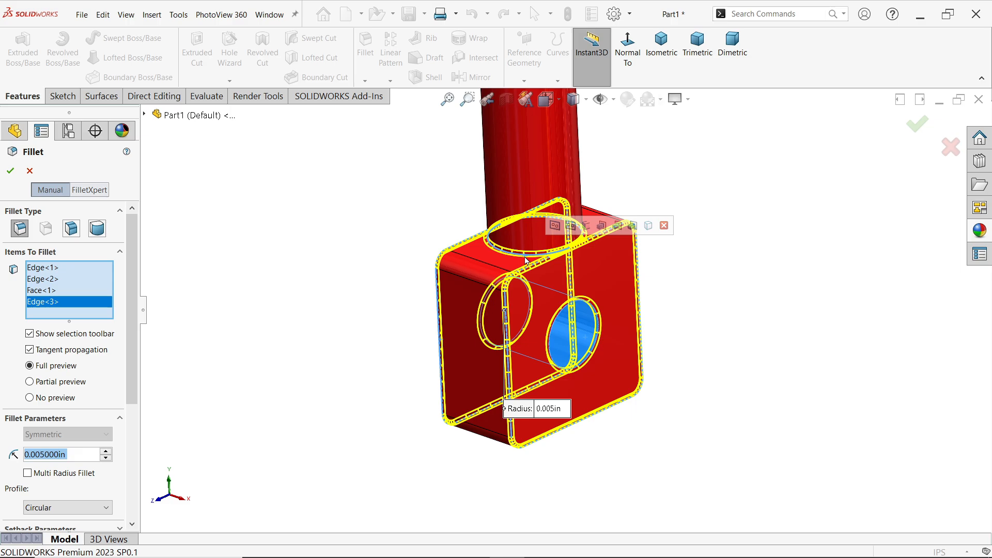
{"action": "middle_click_drag", "start_coordinate": [692, 305], "coordinate": [666, 349]}
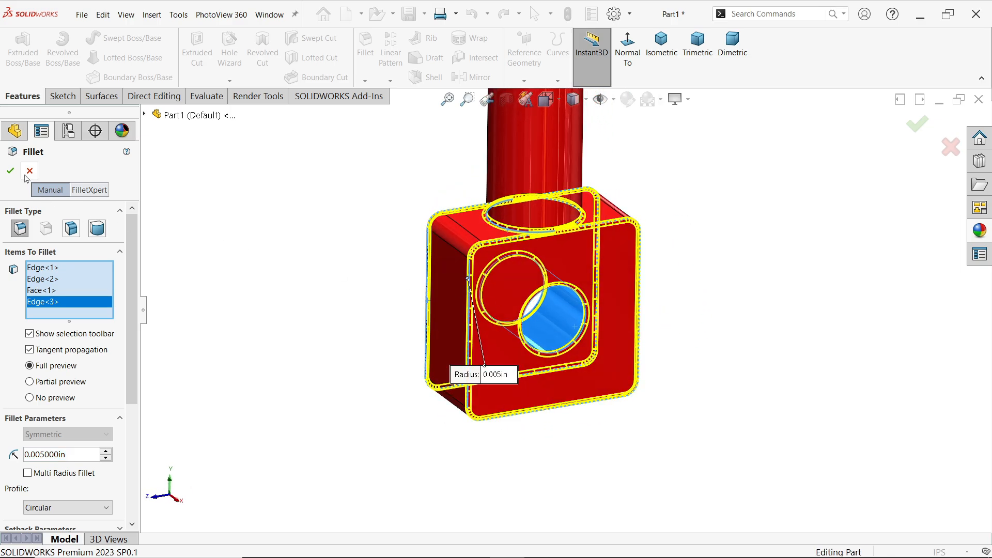
{"action": "left_click", "coordinate": [10, 170]}
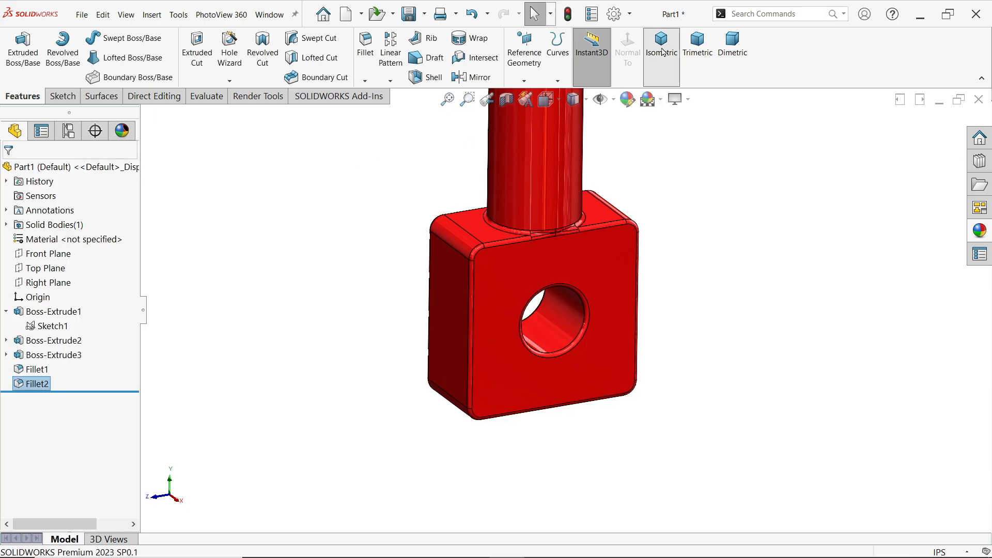
Show the part isometrically and save it as 4.PISTON in the Wobbler Steam Engine folder on the Desktop.
{"action": "left_click", "coordinate": [663, 52]}
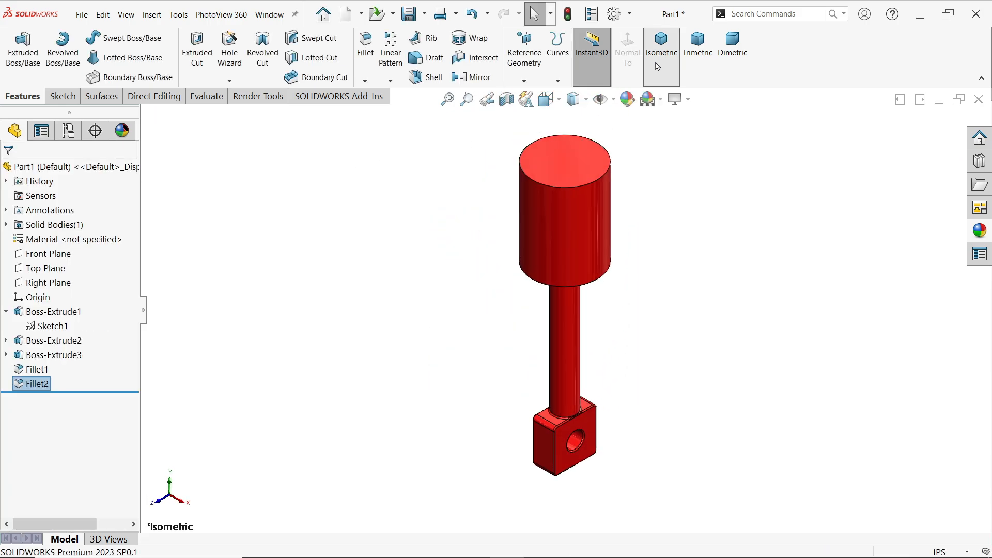
{"action": "left_click", "coordinate": [409, 14]}
{"action": "left_click", "coordinate": [349, 186]}
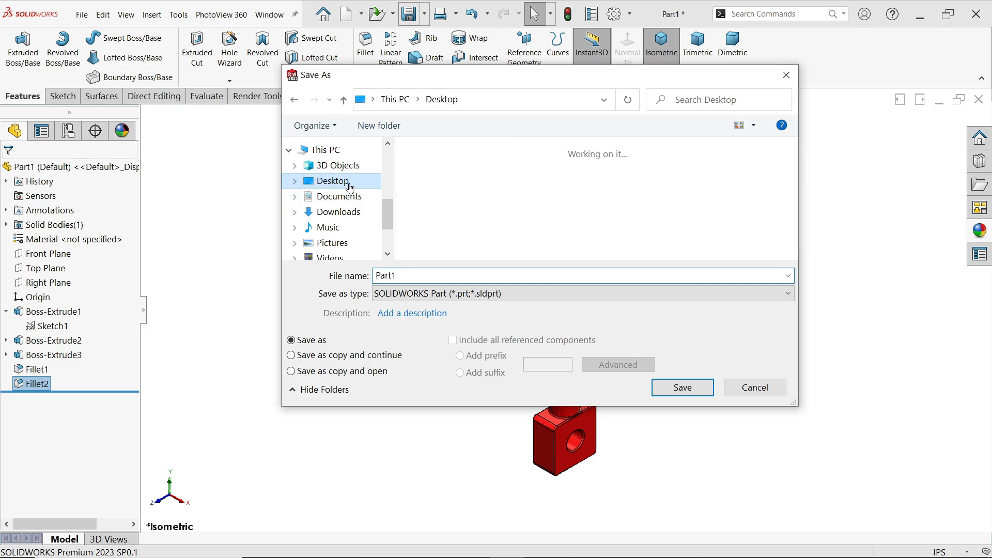
{"action": "left_click_drag", "start_coordinate": [791, 163], "coordinate": [788, 229]}
{"action": "double_click", "coordinate": [496, 165]}
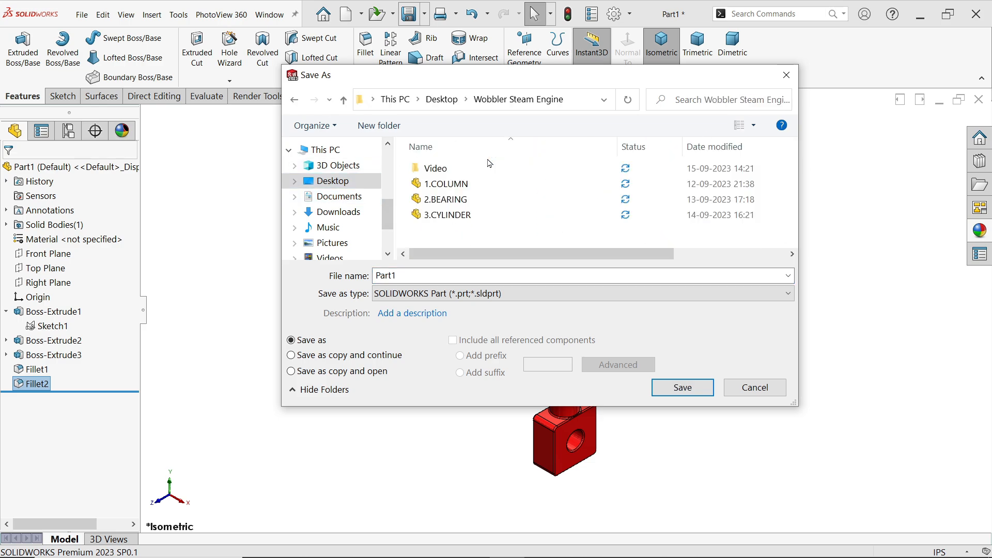
{"action": "left_click", "coordinate": [467, 274]}
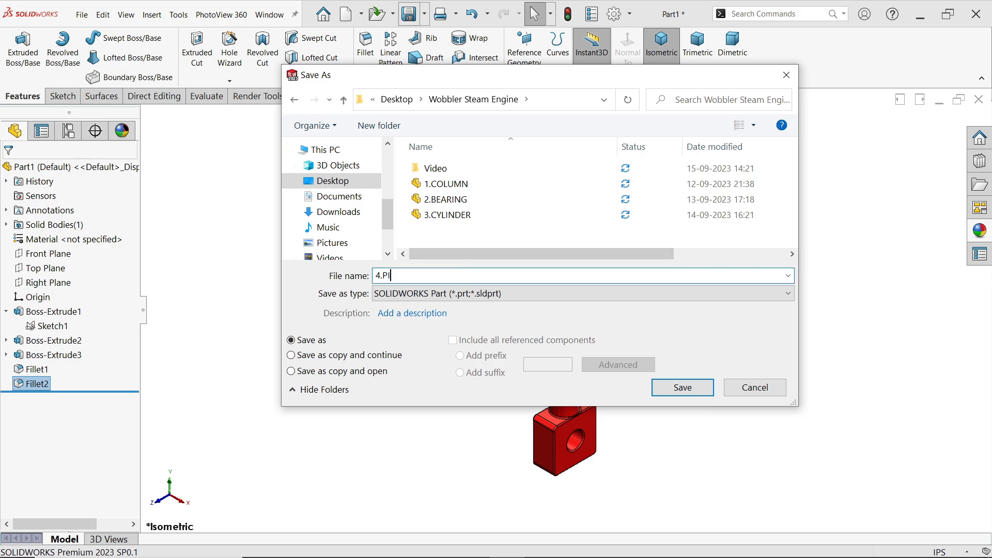
{"action": "type", "text": "4.PISTON"}
{"action": "left_click", "coordinate": [683, 391]}
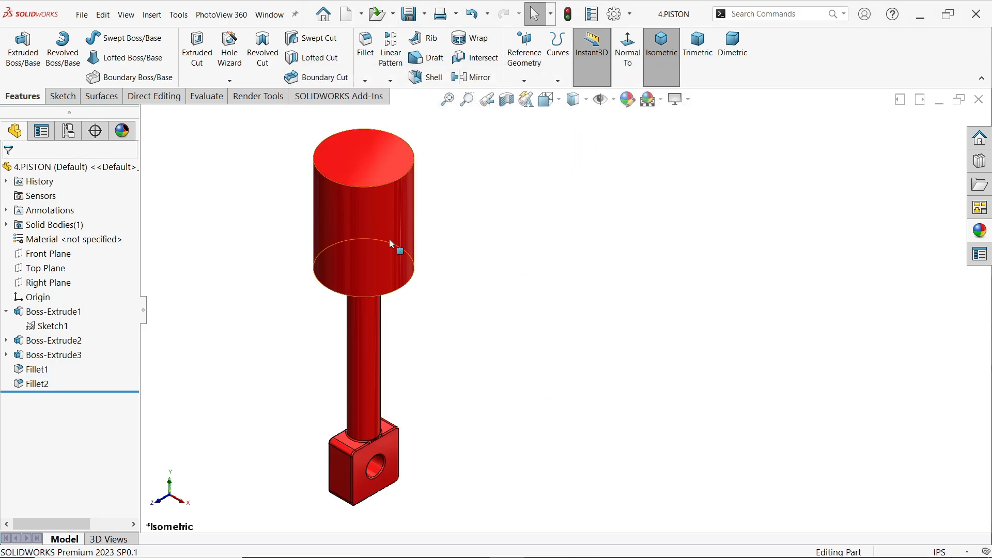
Assign the material 6061 Alloy from the Aluminium Alloys category to the piston.
{"action": "right_click", "coordinate": [75, 238]}
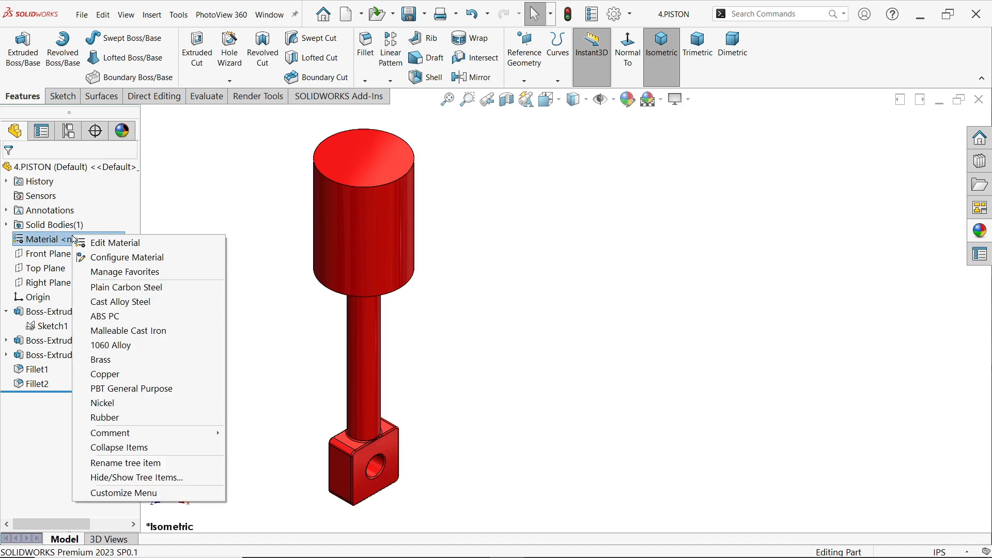
{"action": "left_click", "coordinate": [155, 242]}
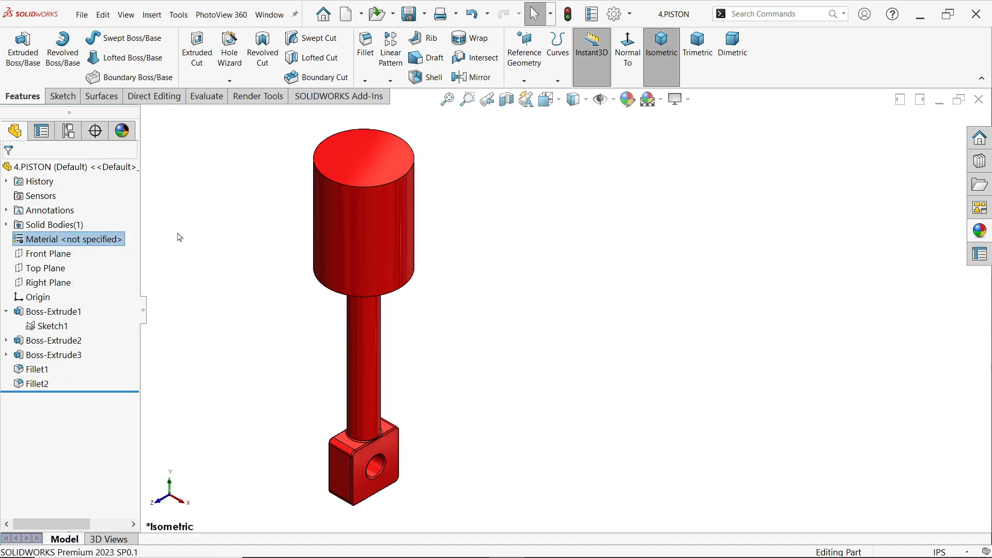
{"action": "left_click", "coordinate": [240, 122]}
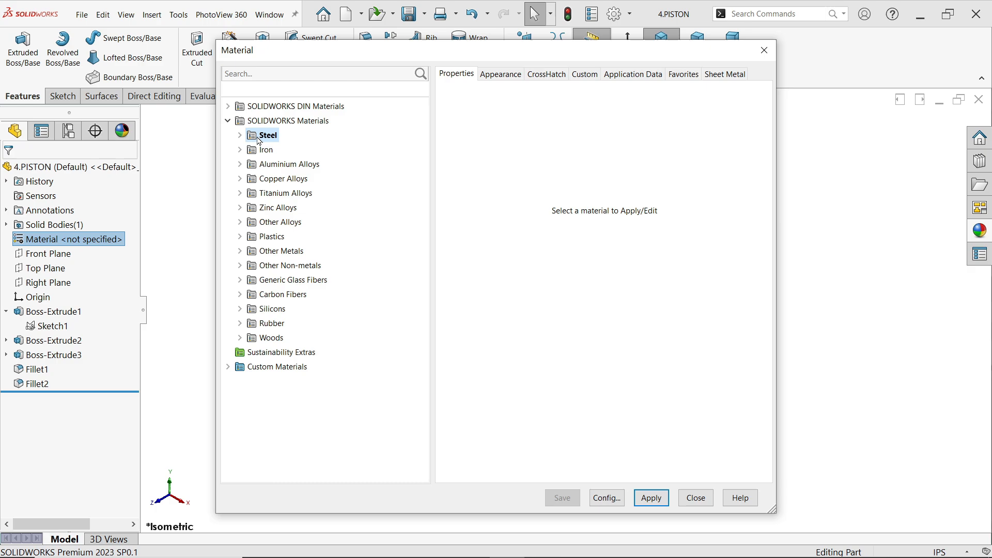
{"action": "left_click", "coordinate": [240, 165]}
{"action": "left_click_drag", "start_coordinate": [420, 203], "coordinate": [417, 362]}
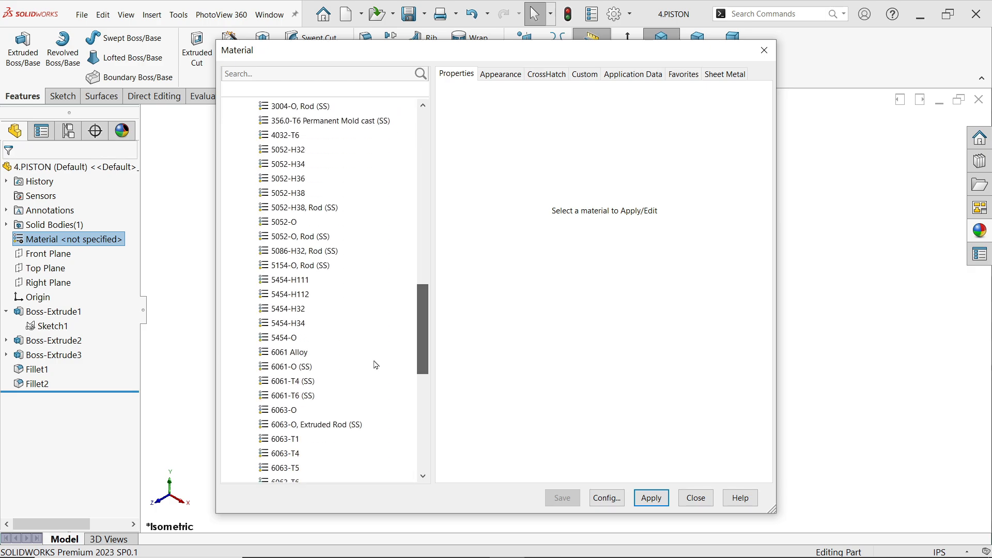
{"action": "left_click", "coordinate": [291, 352]}
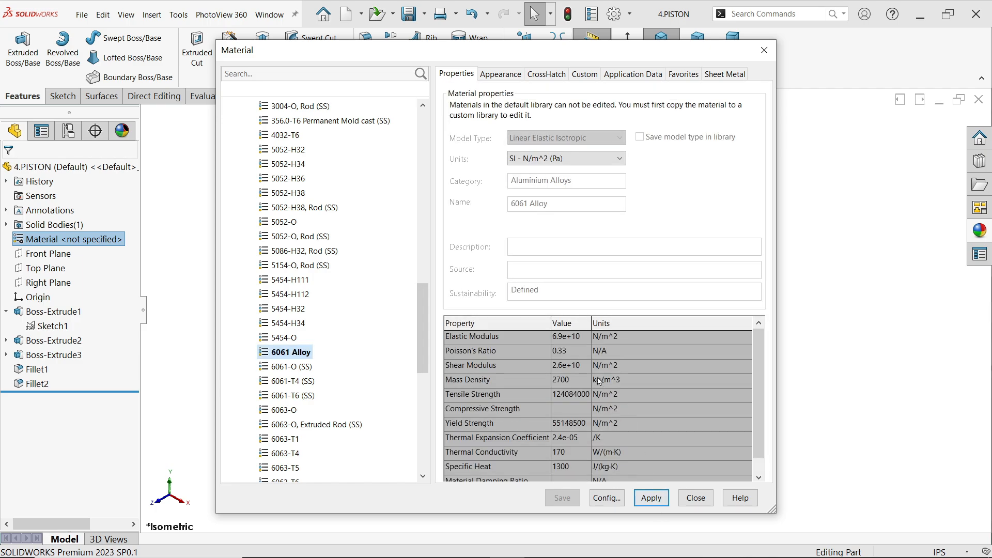
{"action": "left_click", "coordinate": [652, 498]}
{"action": "left_click", "coordinate": [695, 498]}
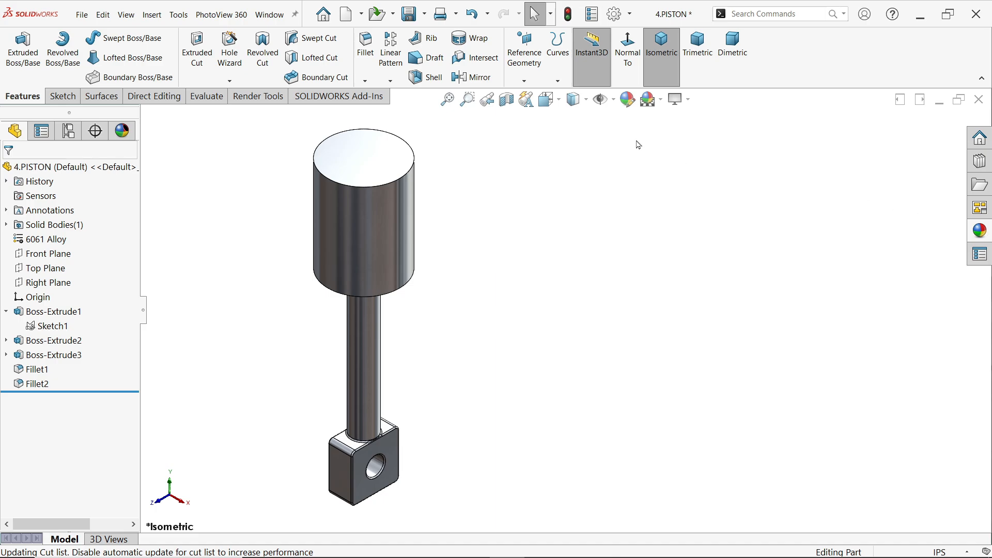
Apply the default color appearance to the whole piston and set its colour to red.
{"action": "left_click", "coordinate": [987, 233]}
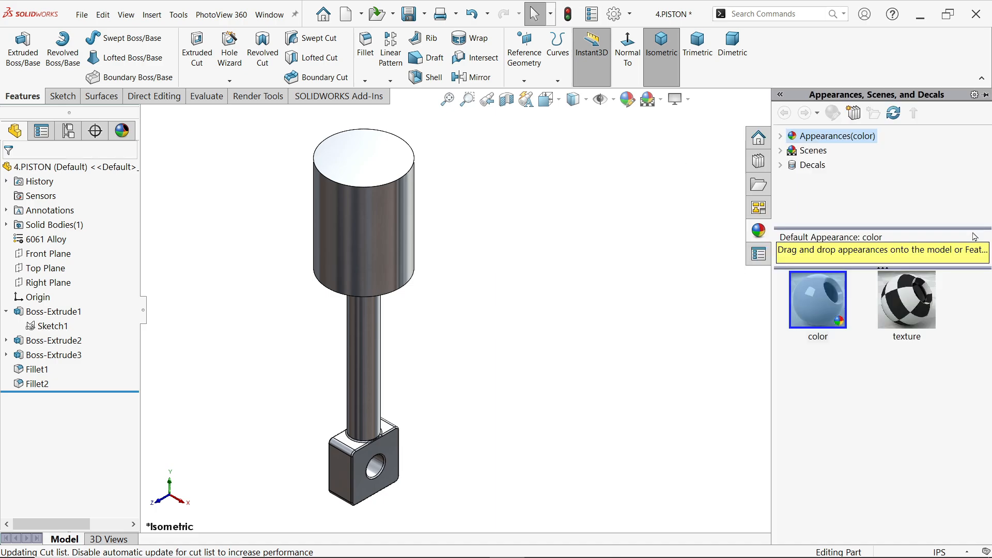
{"action": "left_click", "coordinate": [816, 296]}
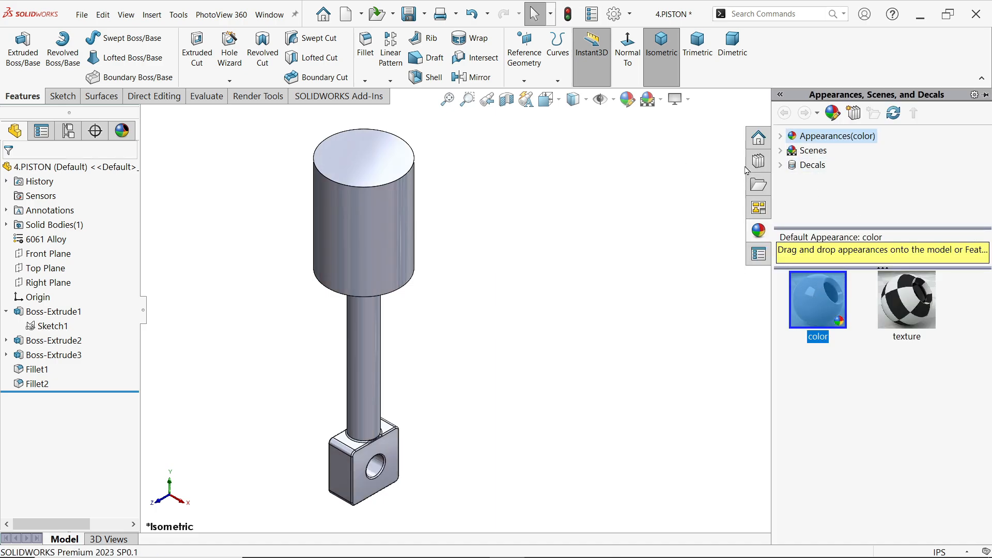
{"action": "left_click", "coordinate": [625, 101]}
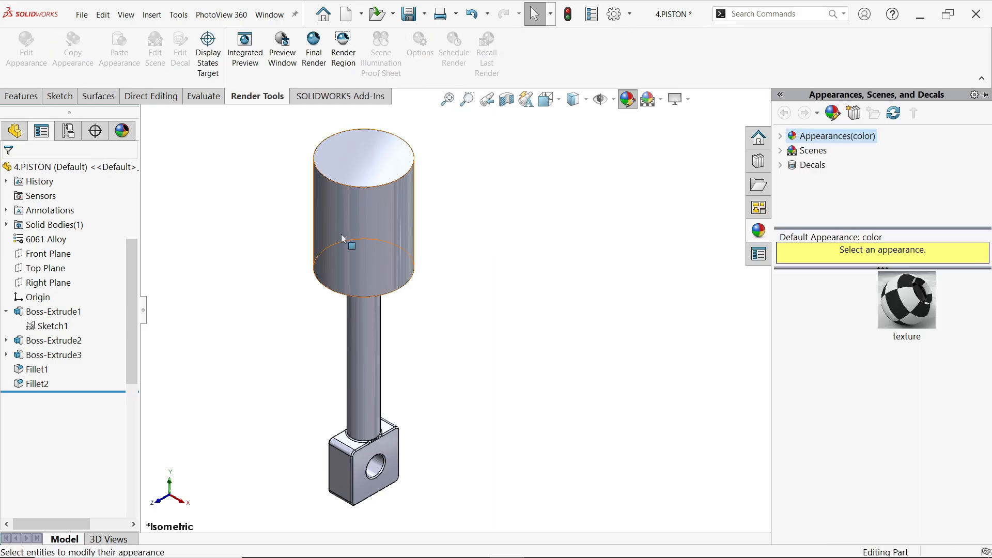
{"action": "left_click", "coordinate": [31, 464]}
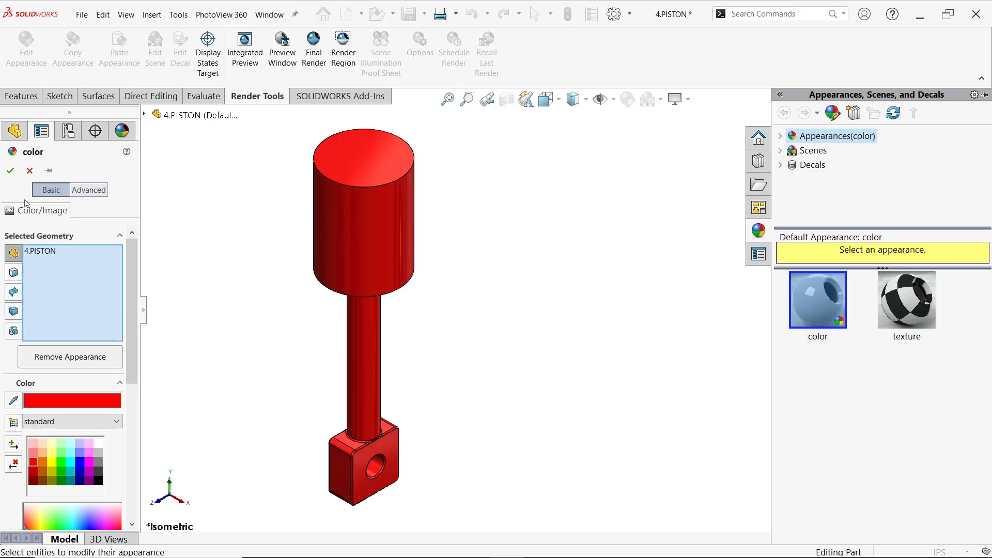
{"action": "left_click", "coordinate": [10, 171]}
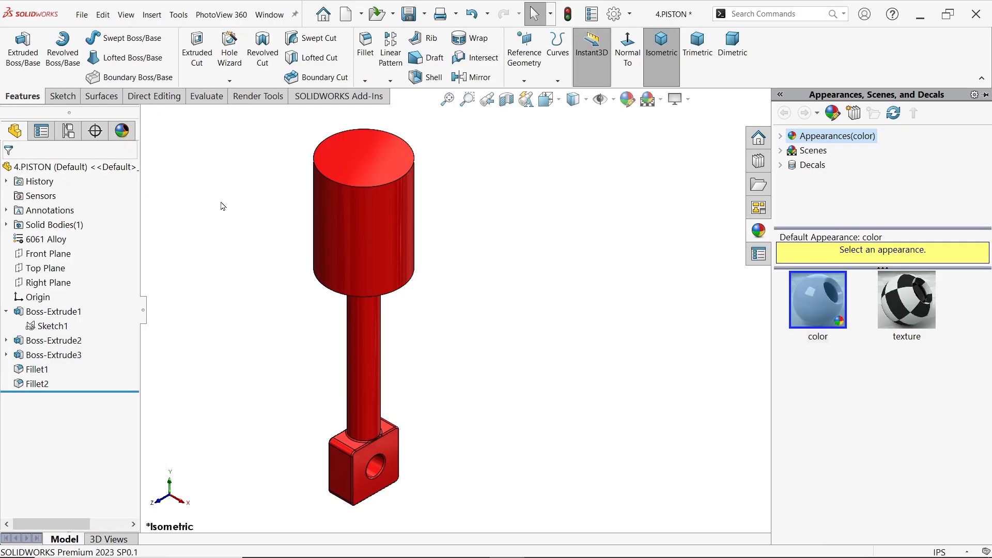
{"action": "left_click", "coordinate": [529, 290]}
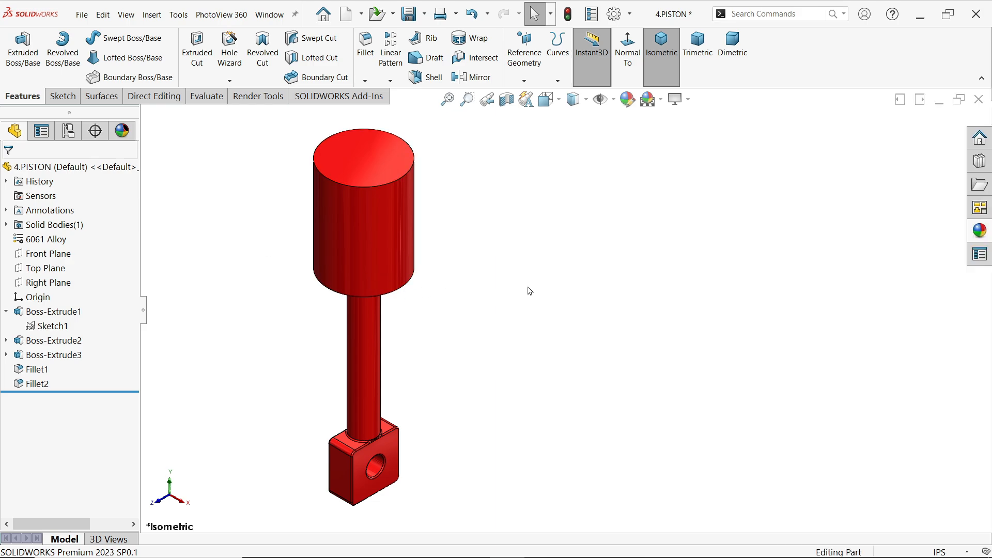